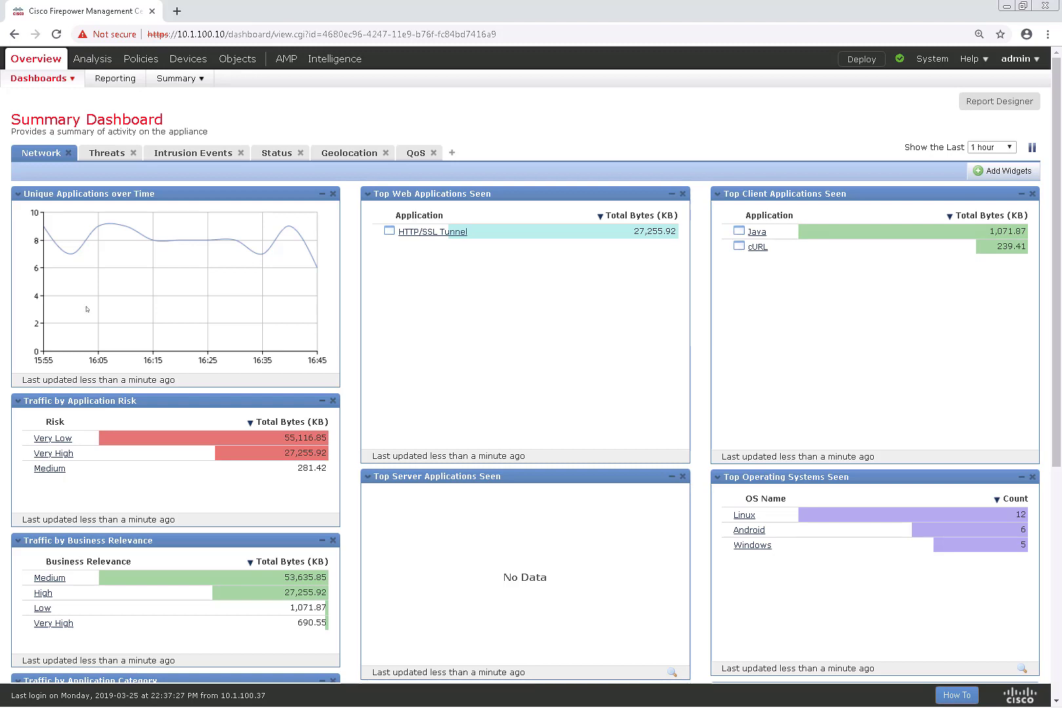
# Open managed device 10.1.100.34 for editing and show its Device tab details
pyautogui.moveTo(197, 62)
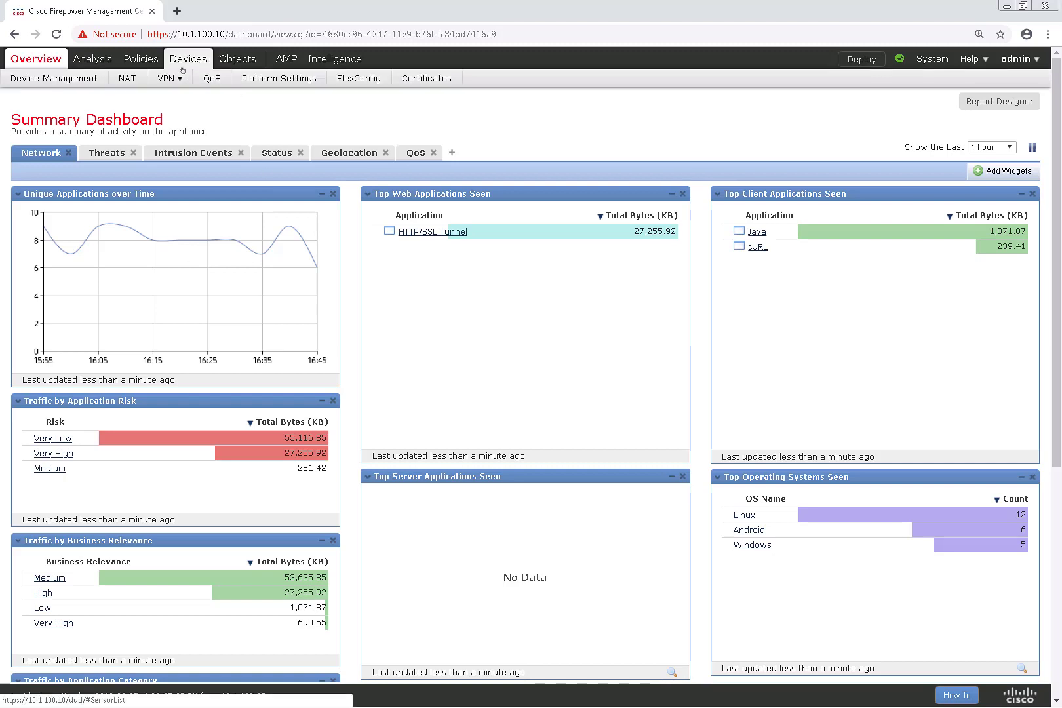
pyautogui.click(70, 81)
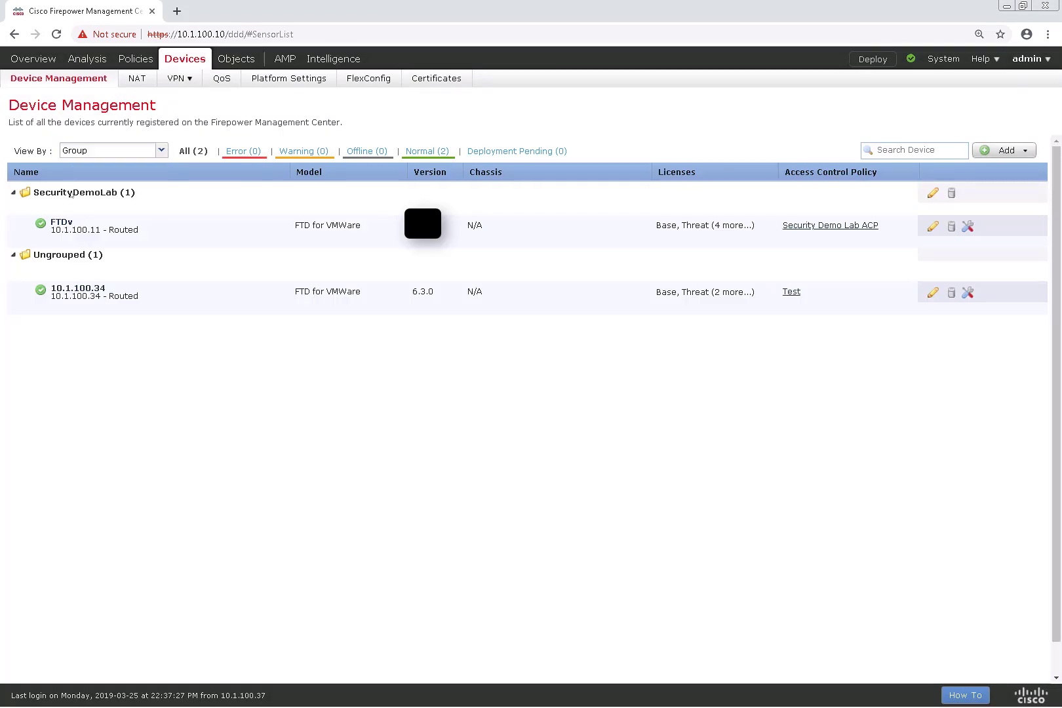
pyautogui.click(932, 294)
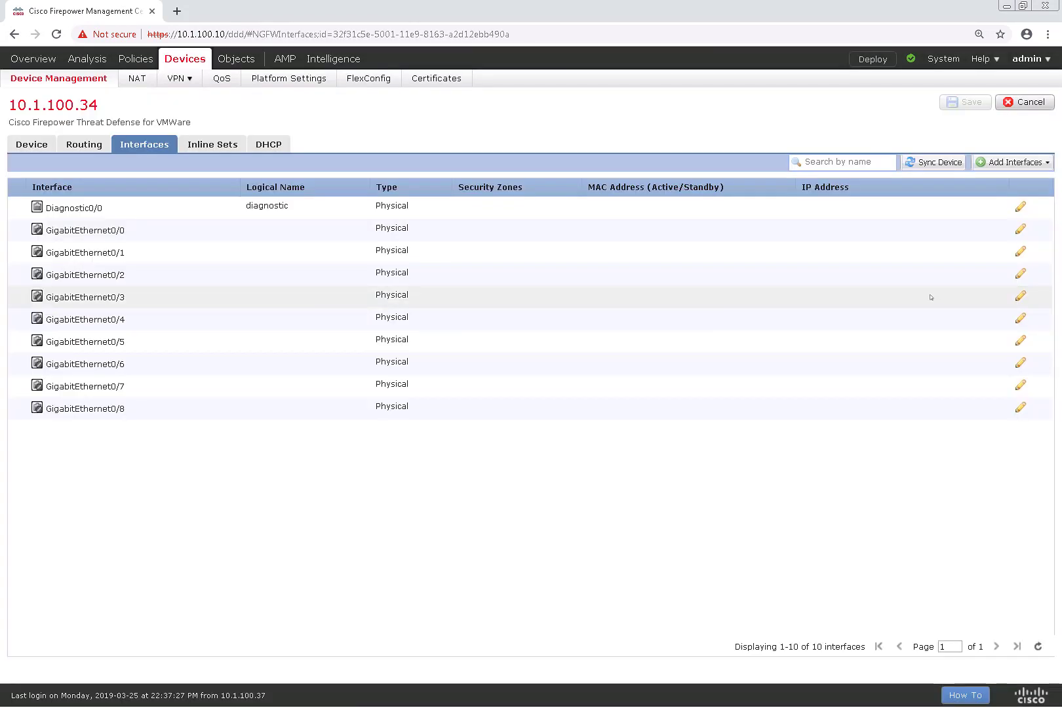
pyautogui.click(33, 142)
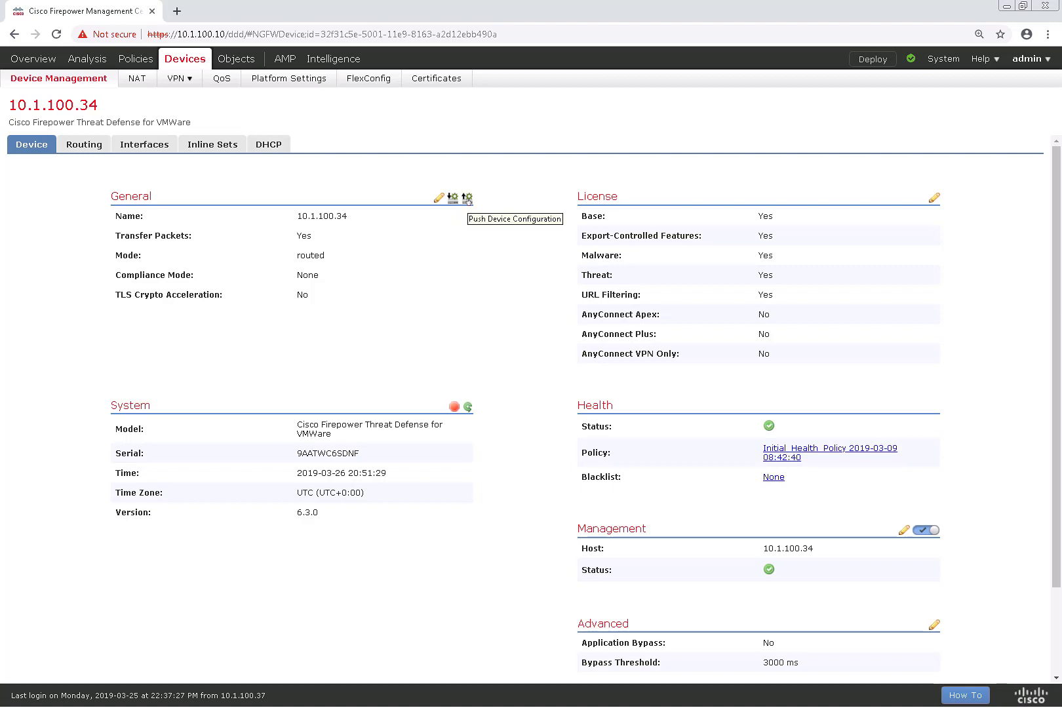
pyautogui.click(467, 198)
pyautogui.click(572, 368)
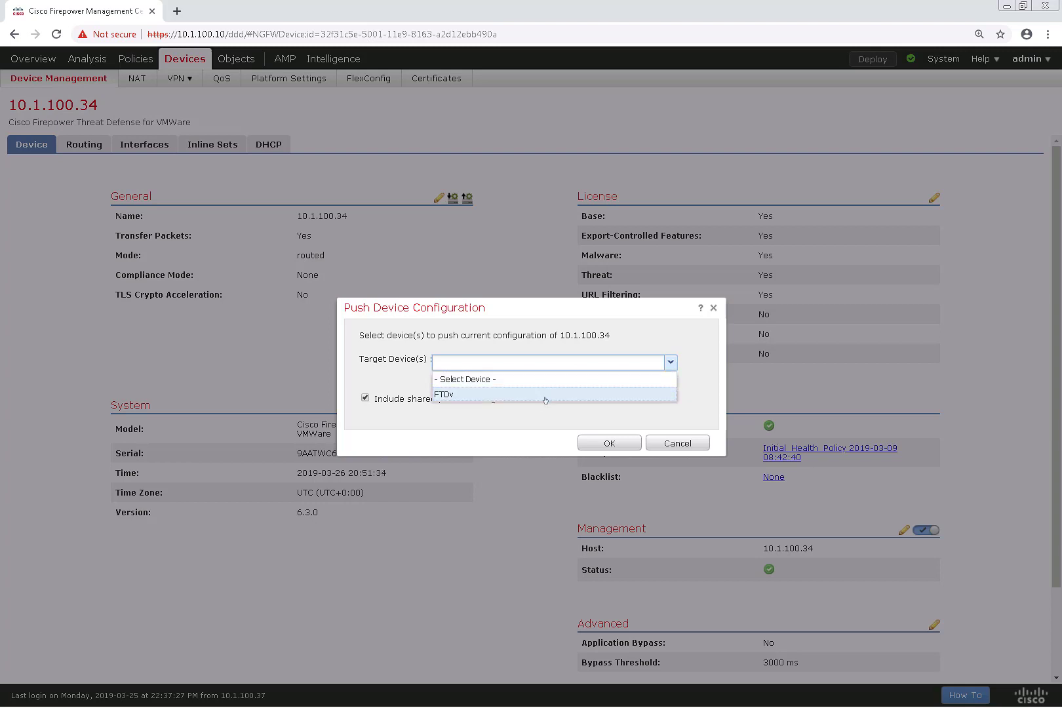
pyautogui.click(653, 444)
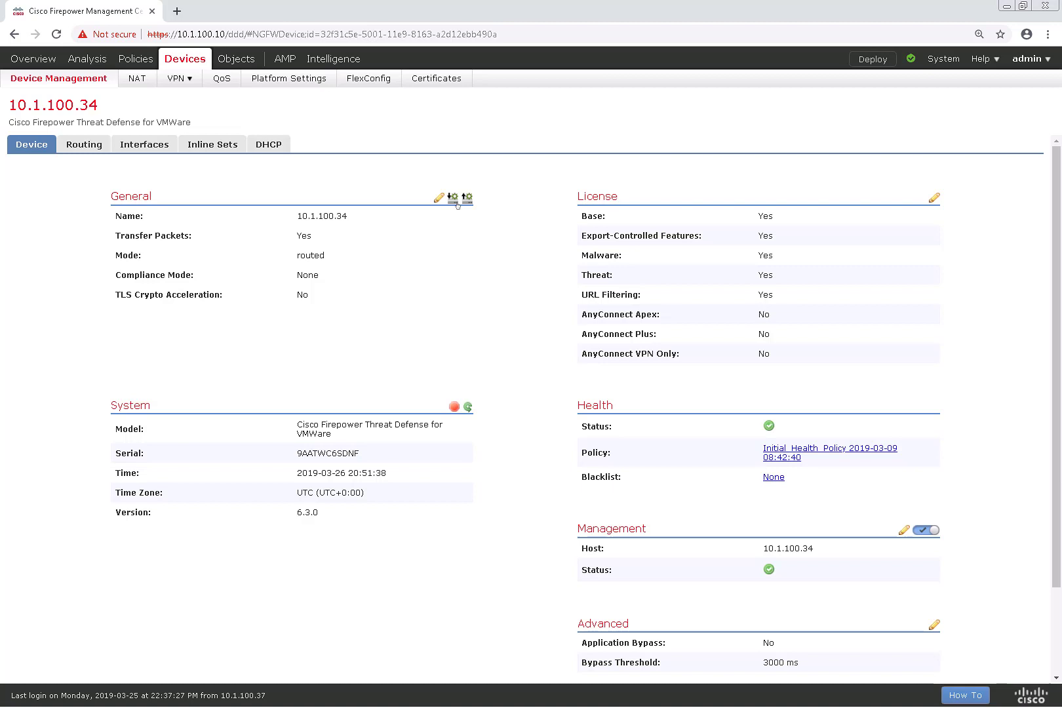
pyautogui.click(453, 201)
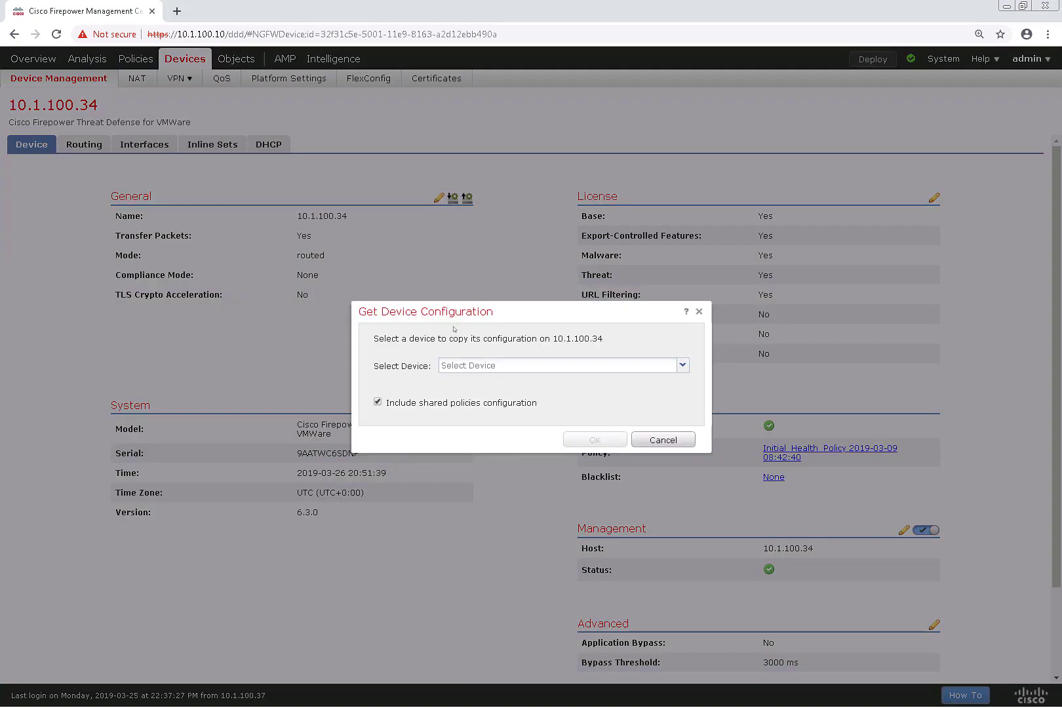
pyautogui.click(473, 364)
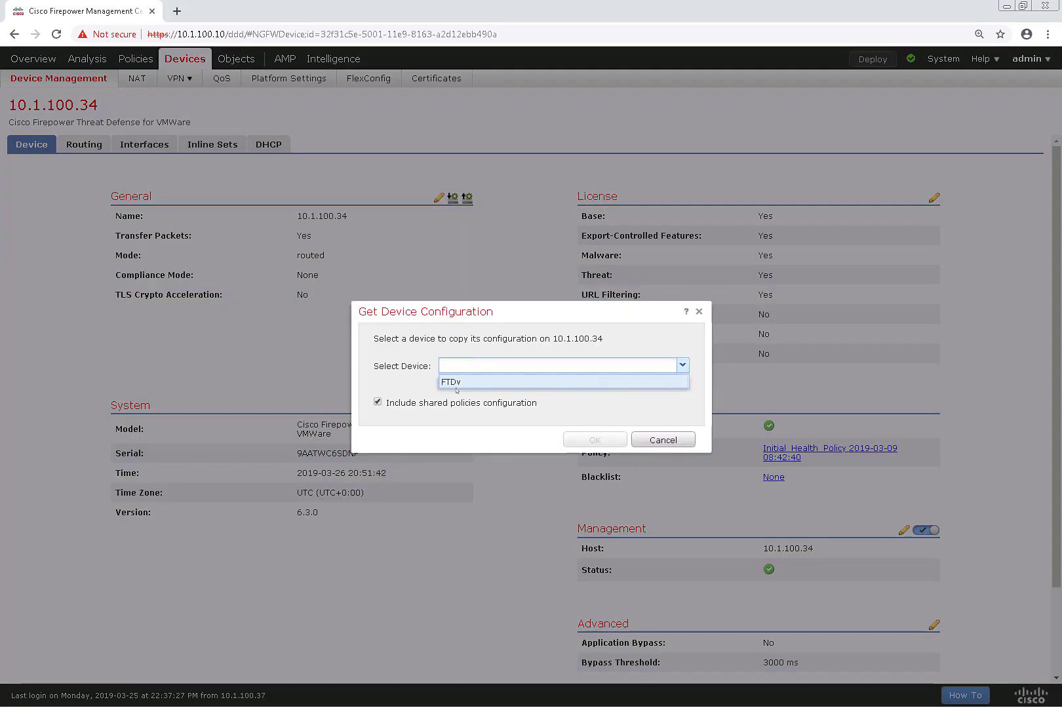
pyautogui.click(456, 383)
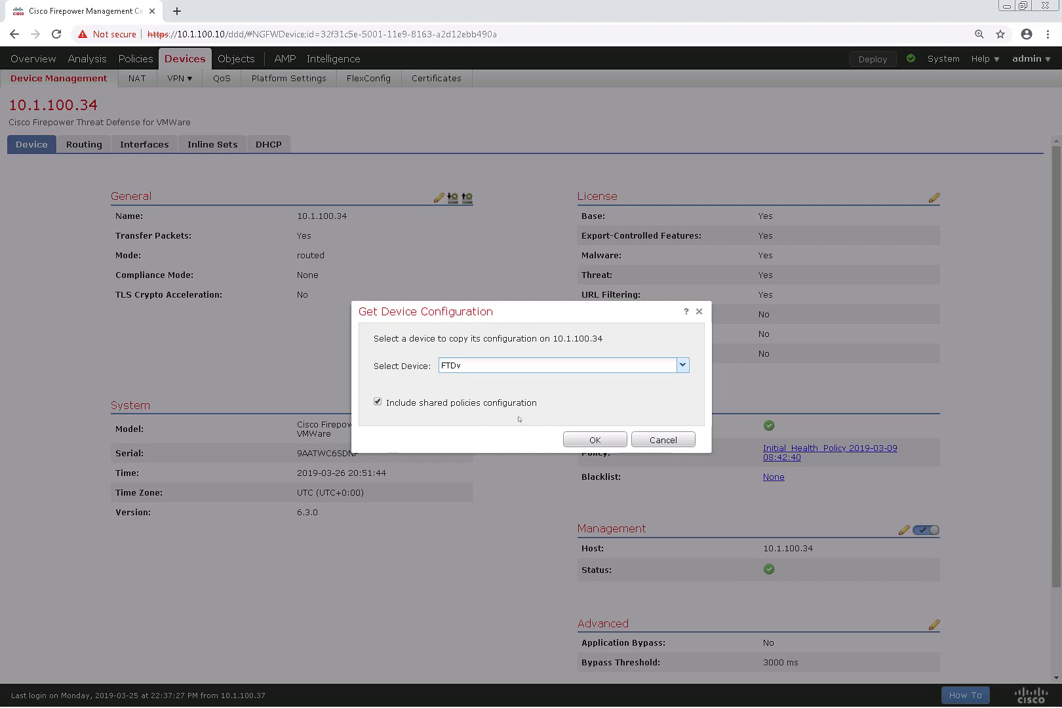
pyautogui.moveTo(436, 404); pyautogui.dragTo(546, 408)
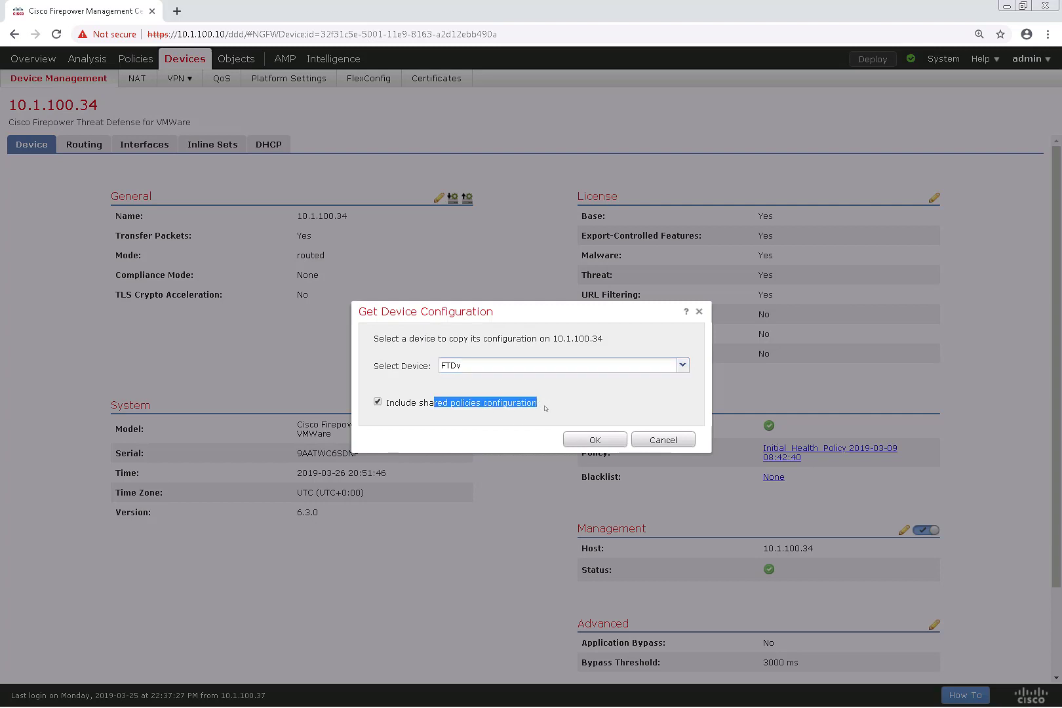
pyautogui.click(588, 440)
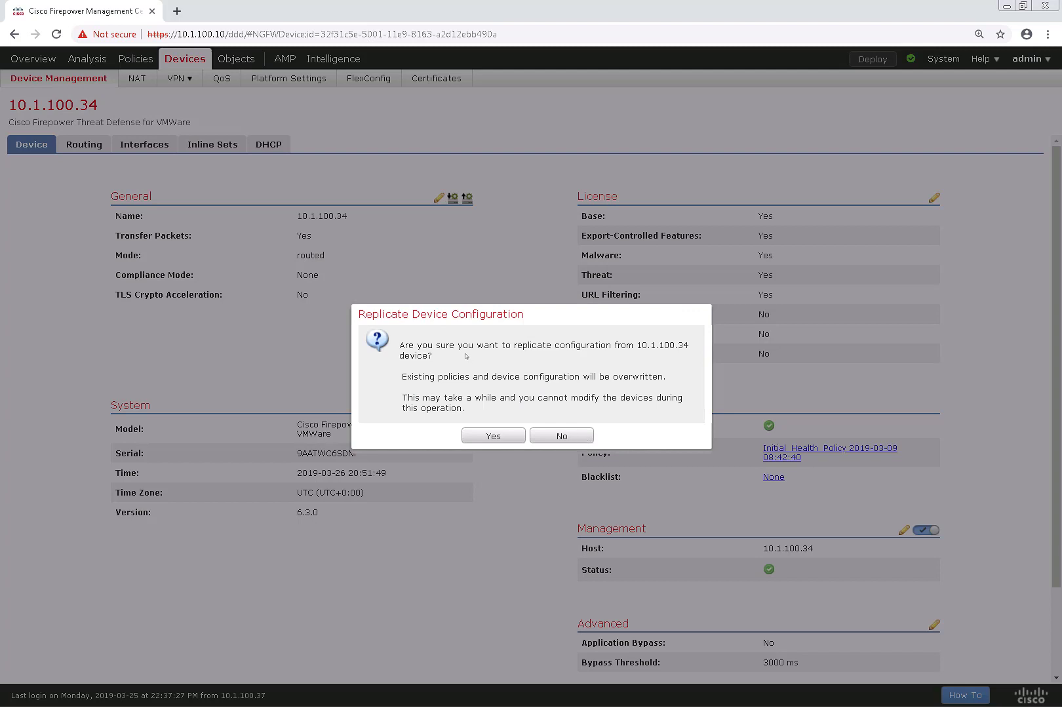
pyautogui.moveTo(411, 377); pyautogui.dragTo(545, 410)
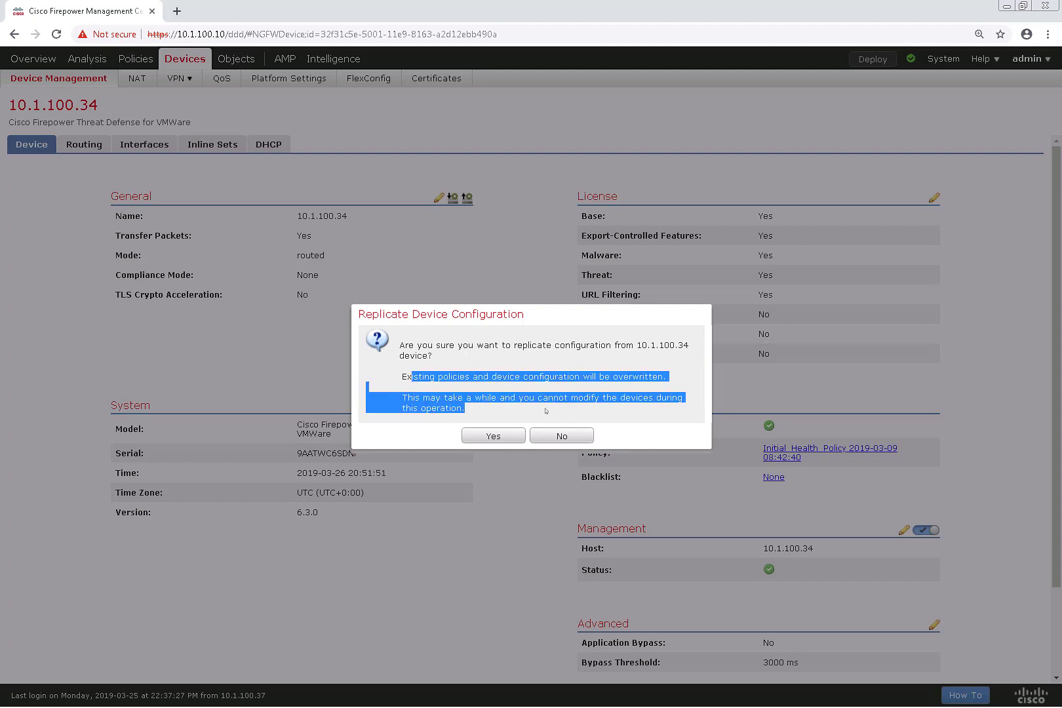
pyautogui.click(549, 413)
pyautogui.click(489, 435)
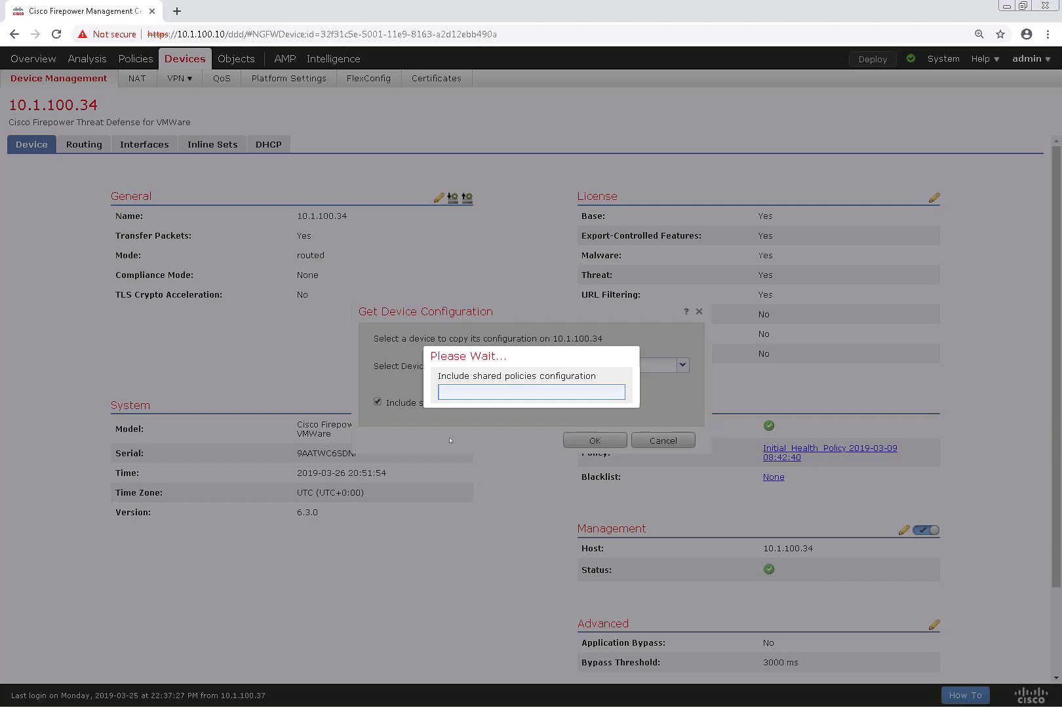
pyautogui.moveTo(495, 408); pyautogui.dragTo(554, 434)
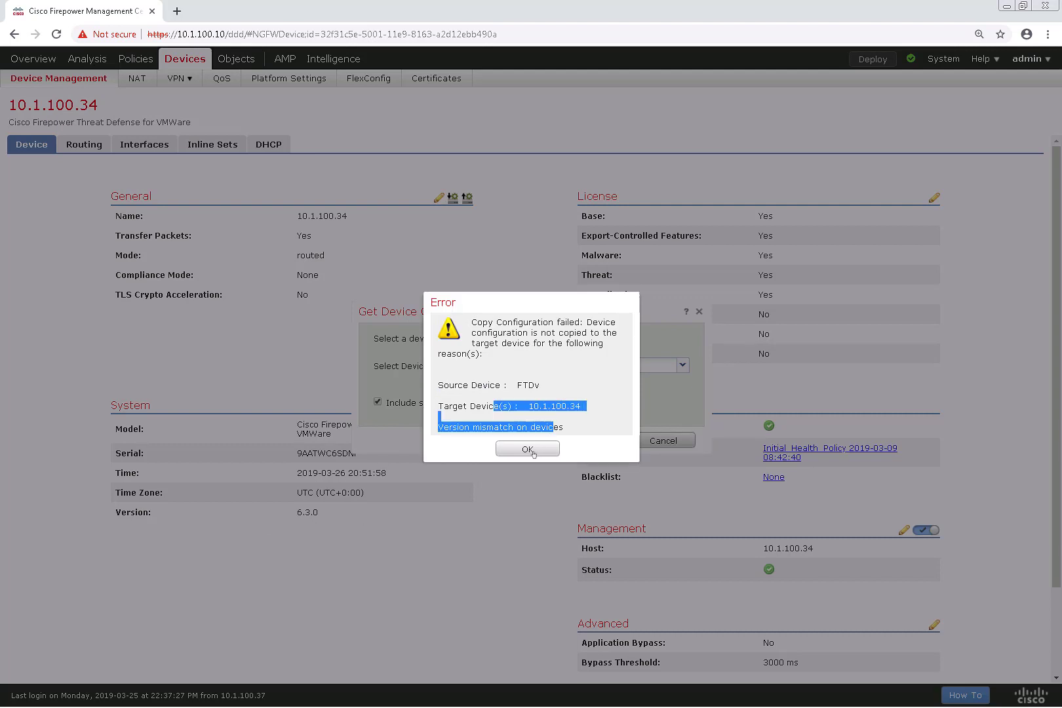
pyautogui.click(535, 451)
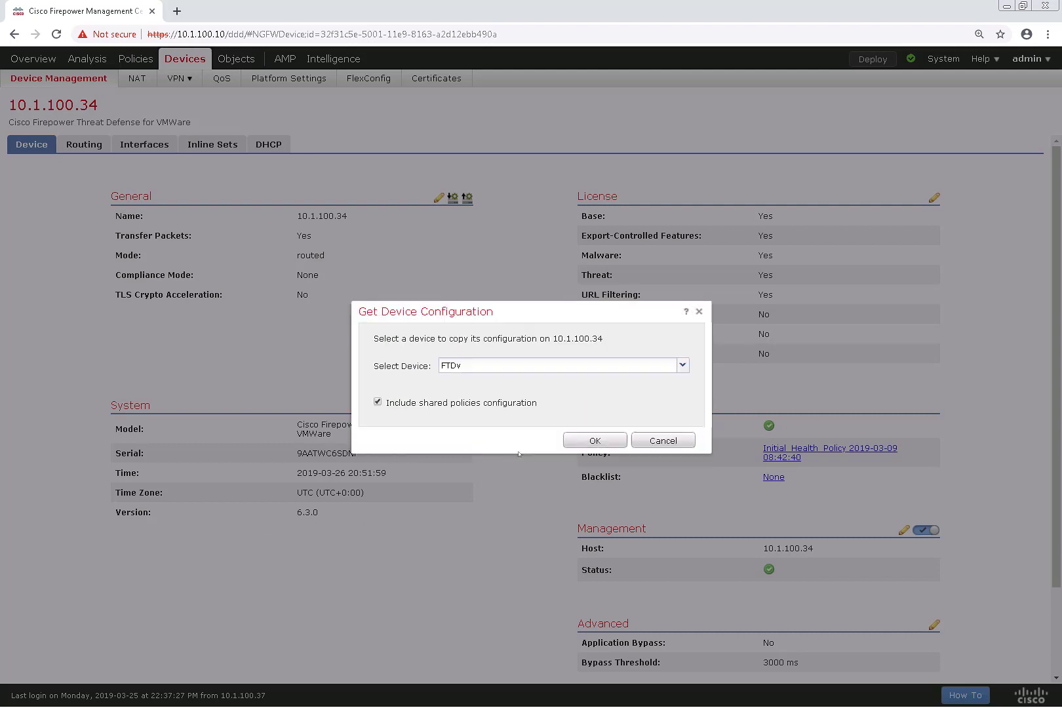
pyautogui.click(656, 441)
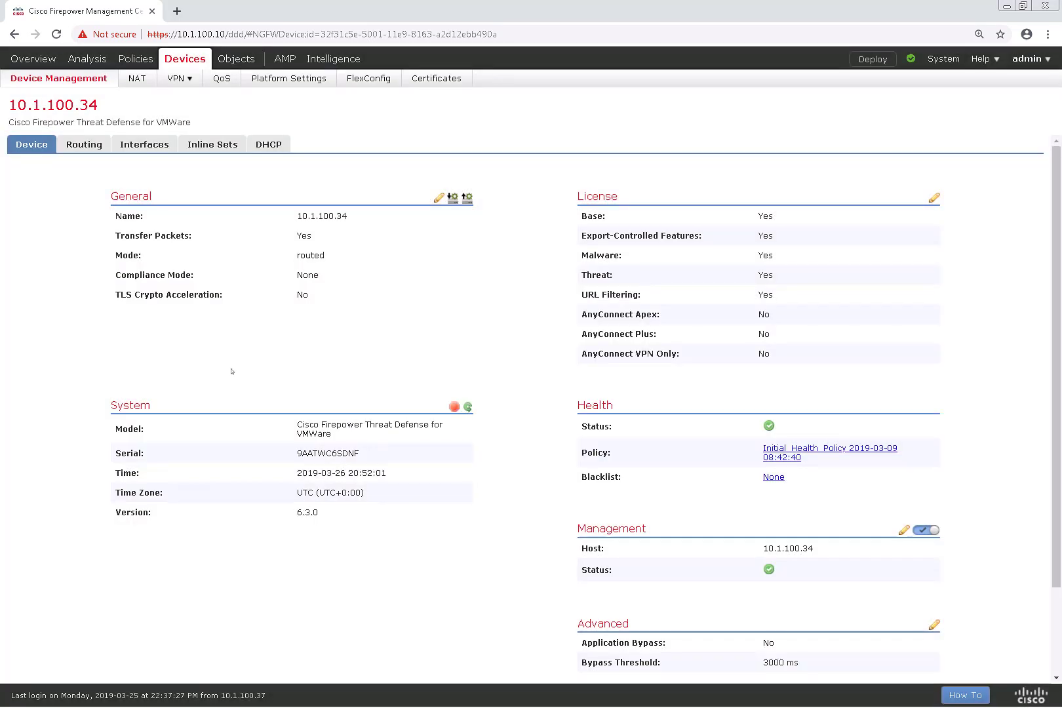
# From System > Tools > Backup/Restore, start an FTDv managed device backup with Retrieve to Management Center ticked
pyautogui.click(32, 59)
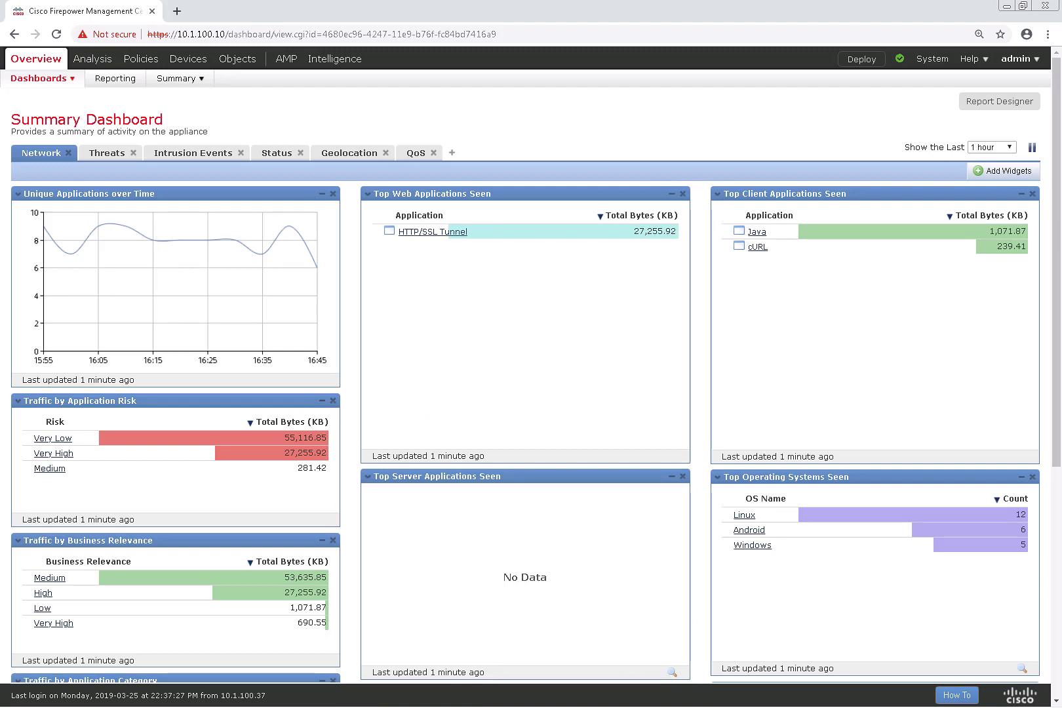
pyautogui.moveTo(925, 61)
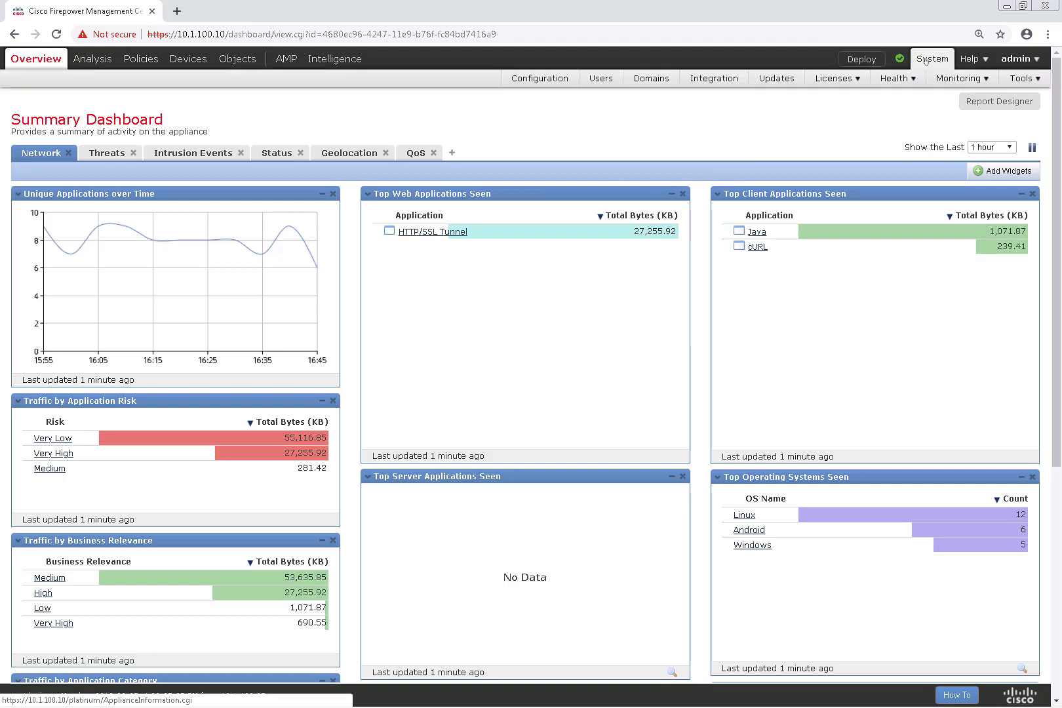
pyautogui.moveTo(1029, 80)
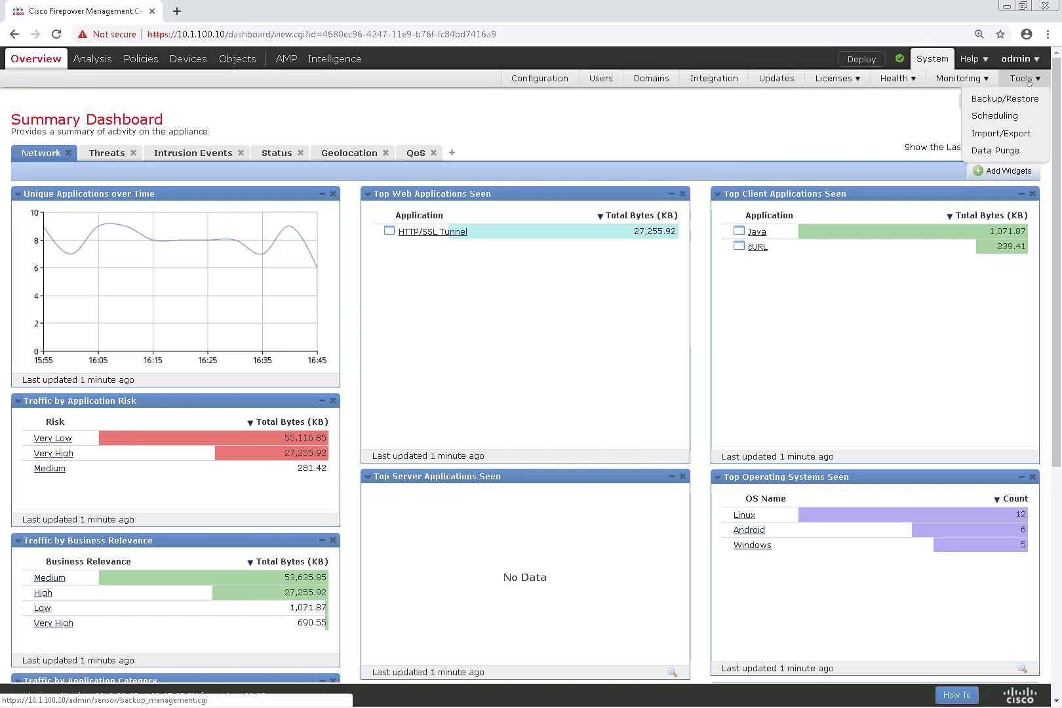
pyautogui.click(1019, 100)
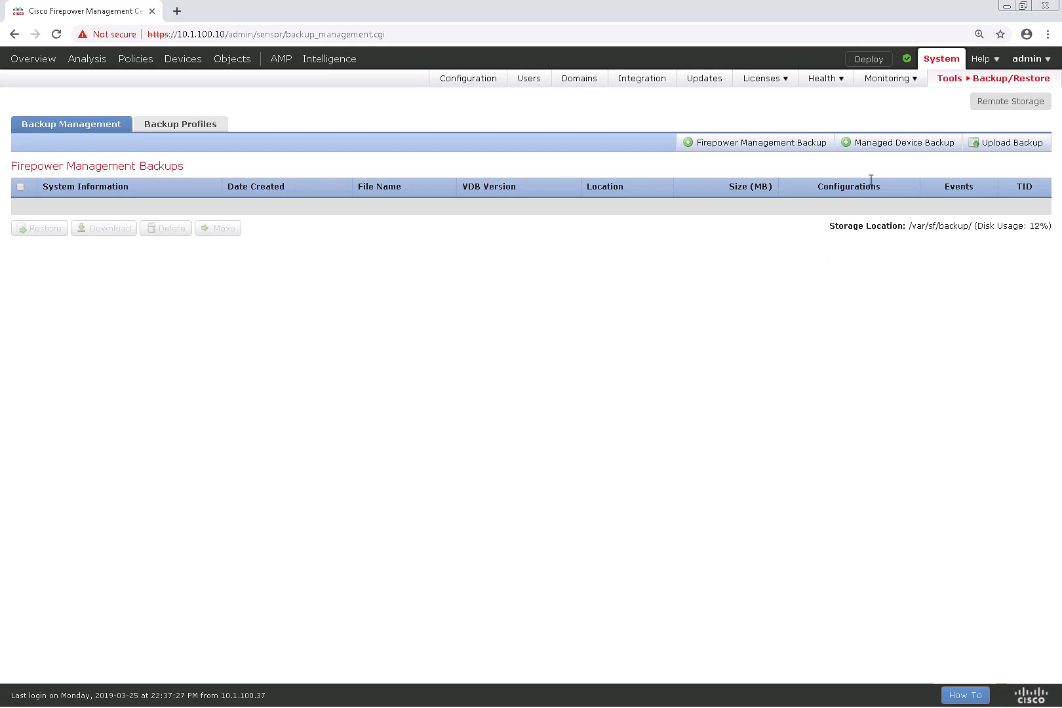
pyautogui.click(856, 143)
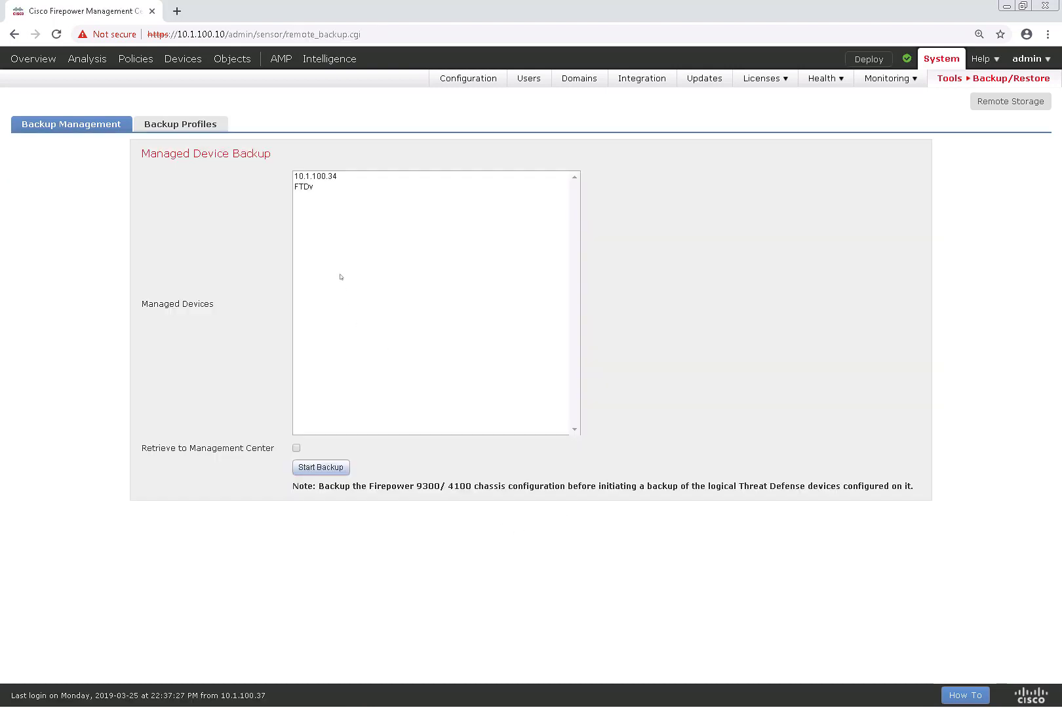
pyautogui.click(311, 188)
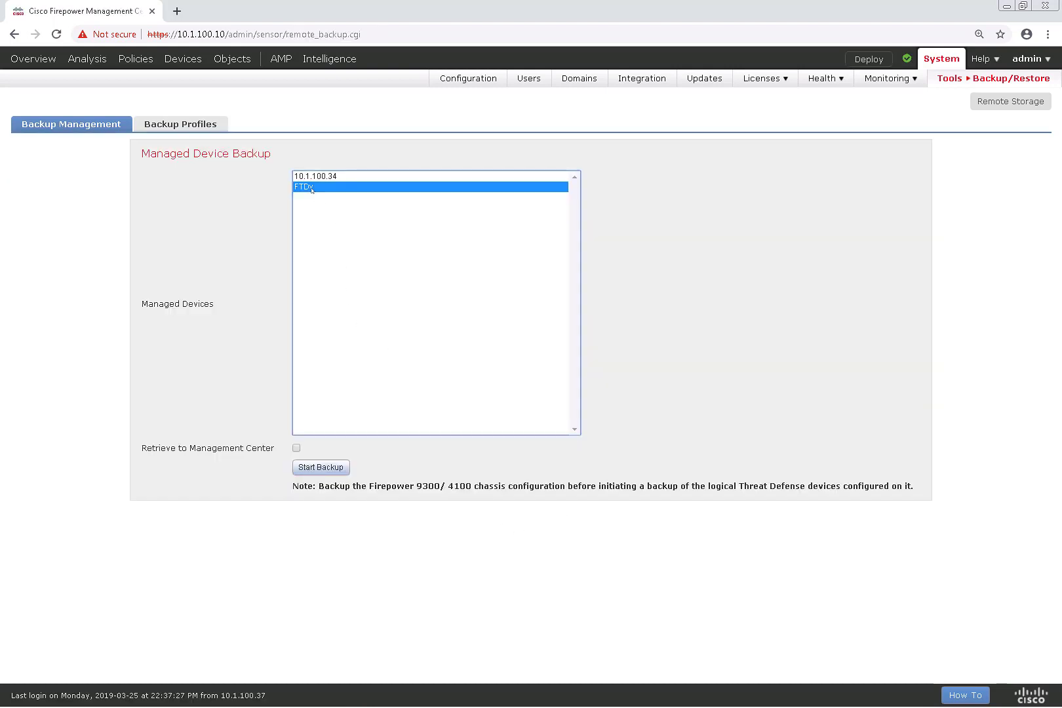
pyautogui.click(297, 449)
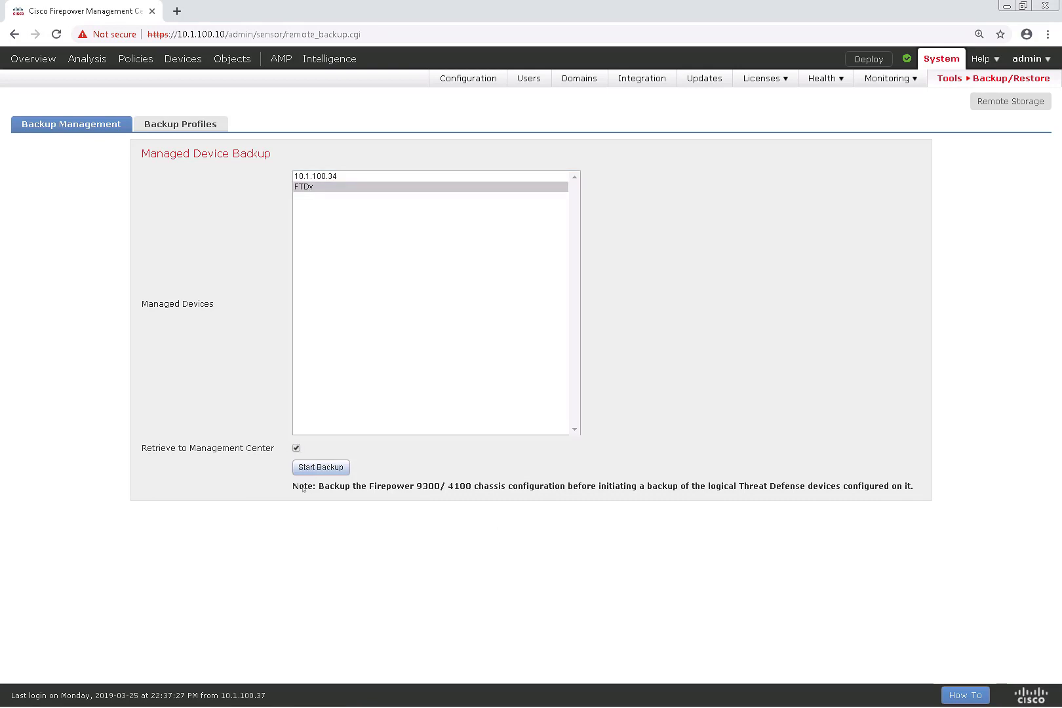
pyautogui.click(334, 468)
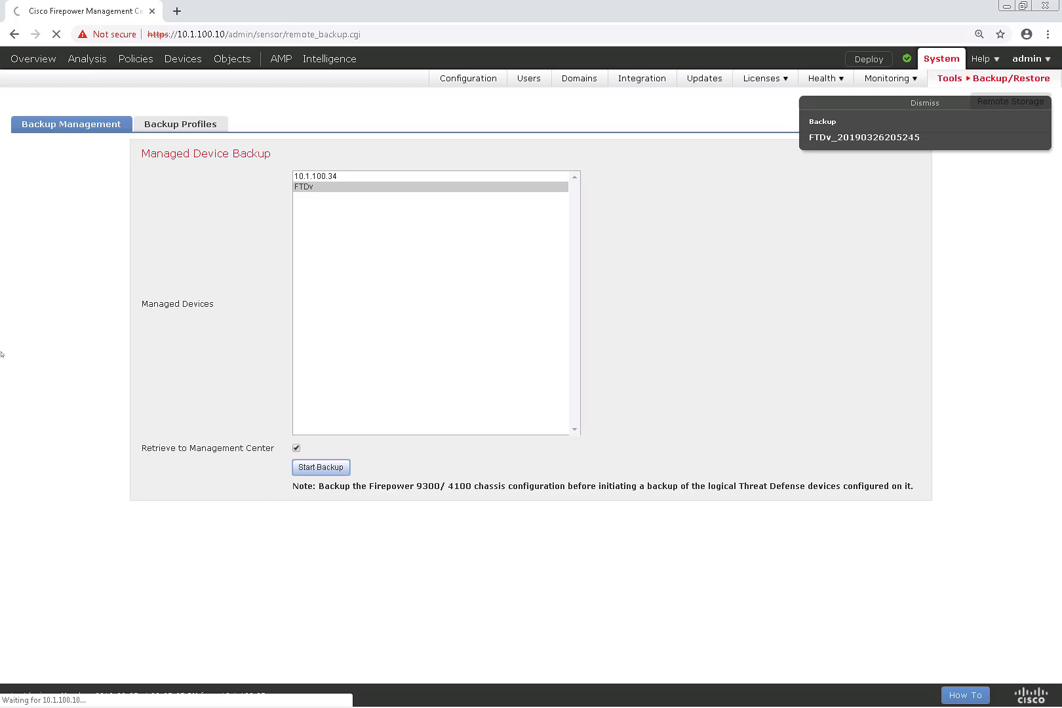
# Begin a new backup profile with events and remote copy ticked, then cancel it unsaved
pyautogui.click(197, 130)
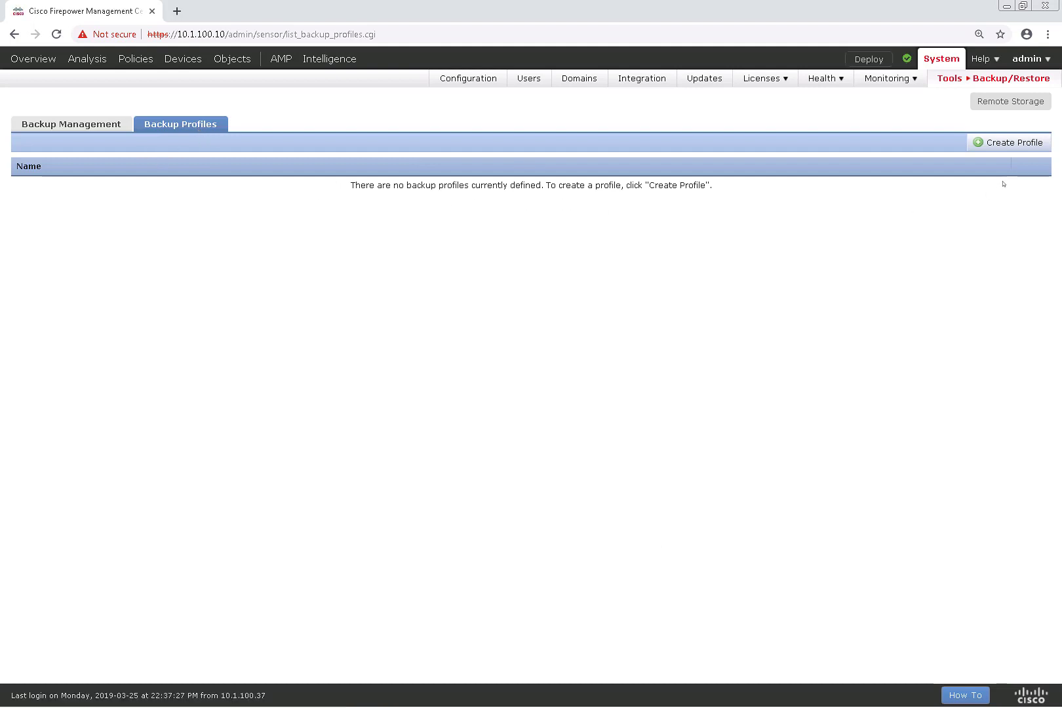
pyautogui.click(995, 144)
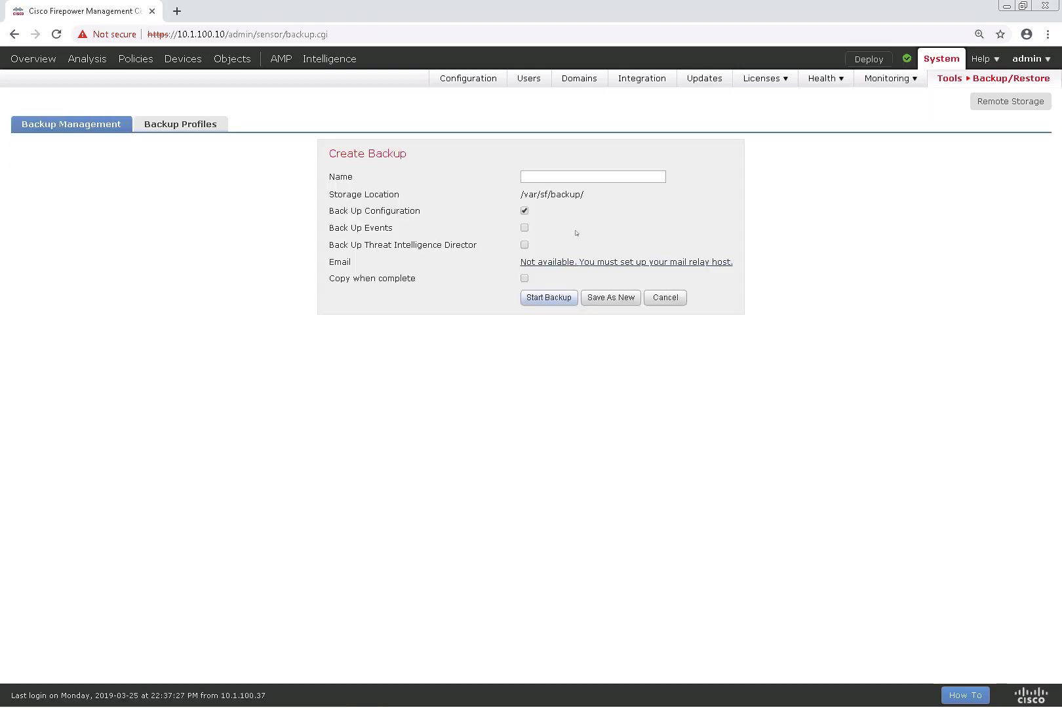
pyautogui.click(525, 228)
pyautogui.click(524, 278)
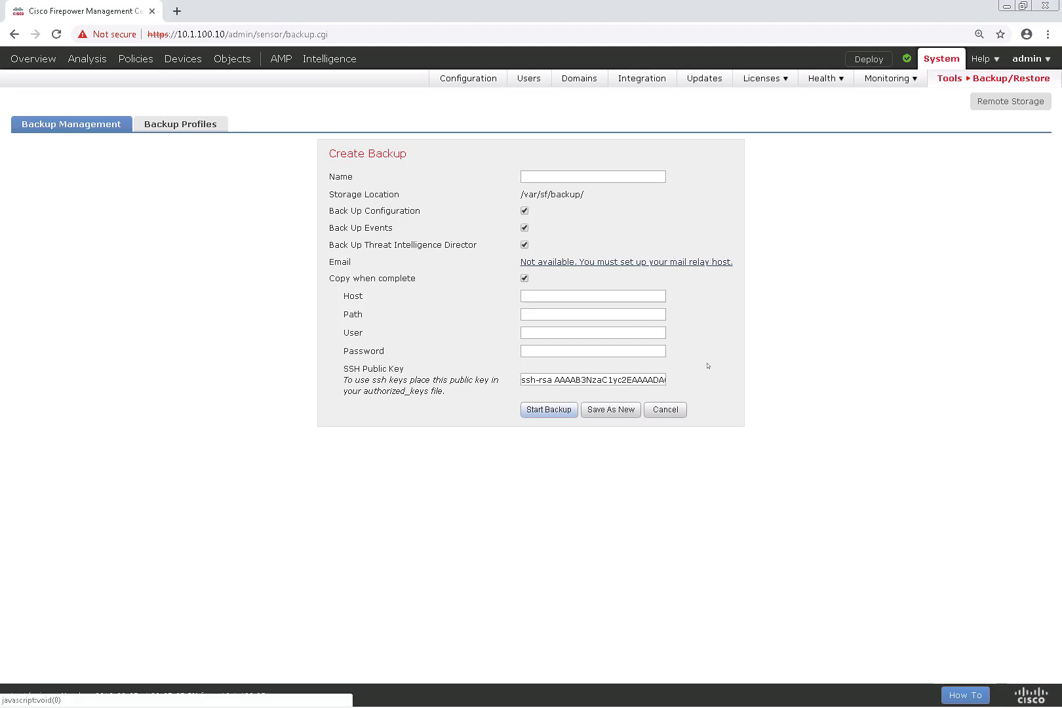
pyautogui.click(666, 411)
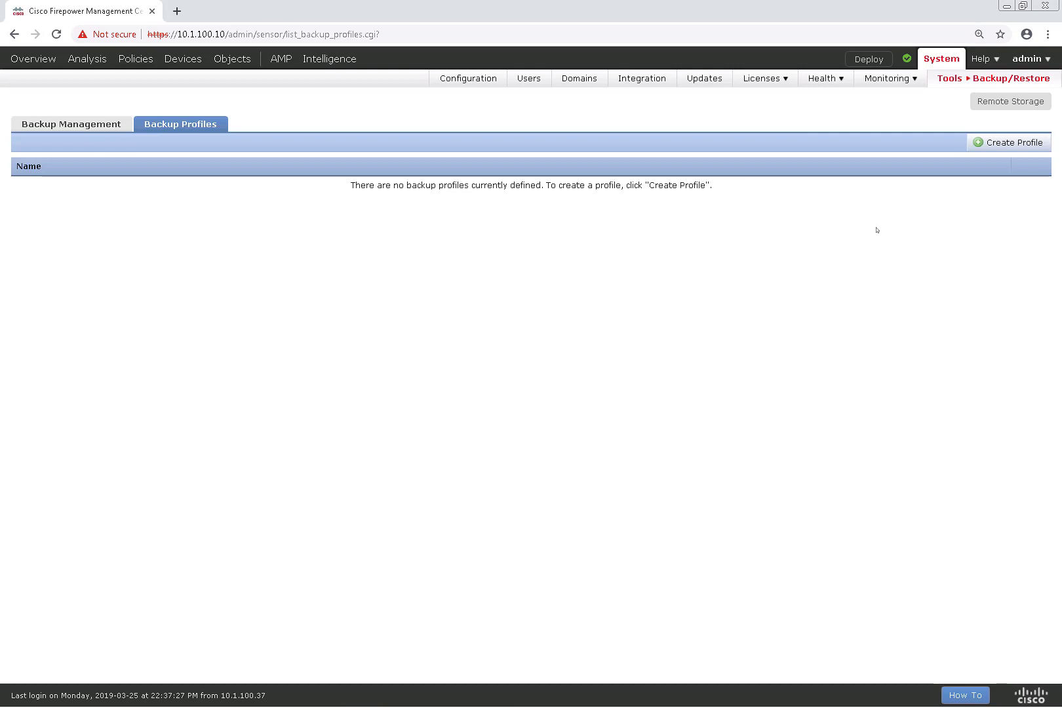
# Check the Tasks list until the FTDv backup finishes, then reload the Backup Management list
pyautogui.click(906, 58)
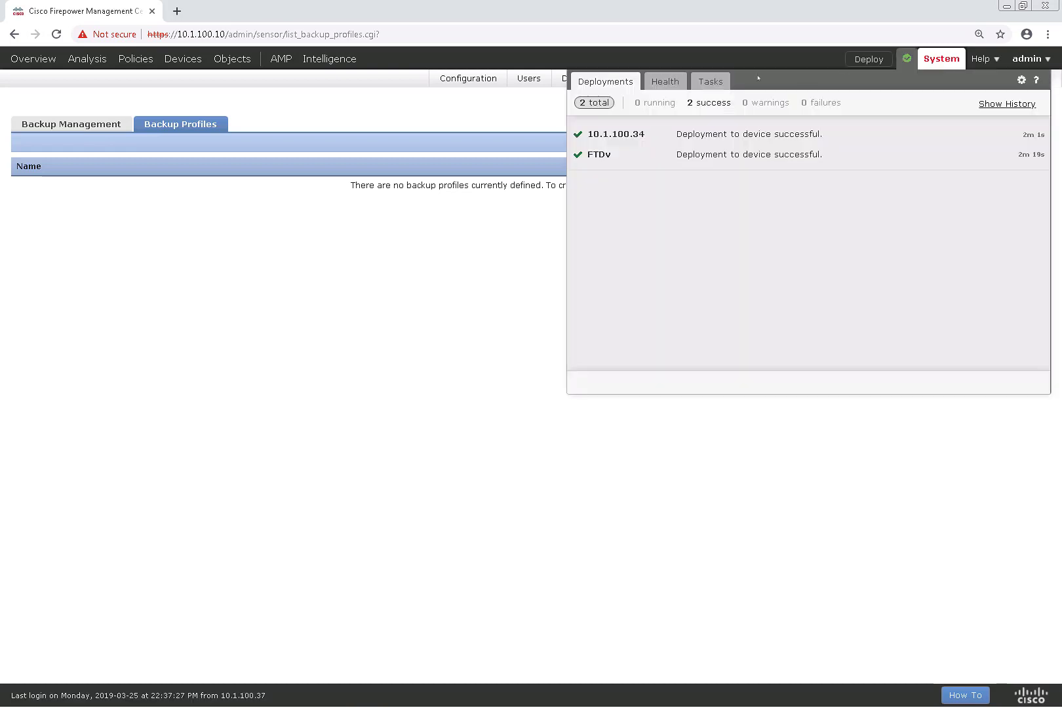
pyautogui.click(711, 81)
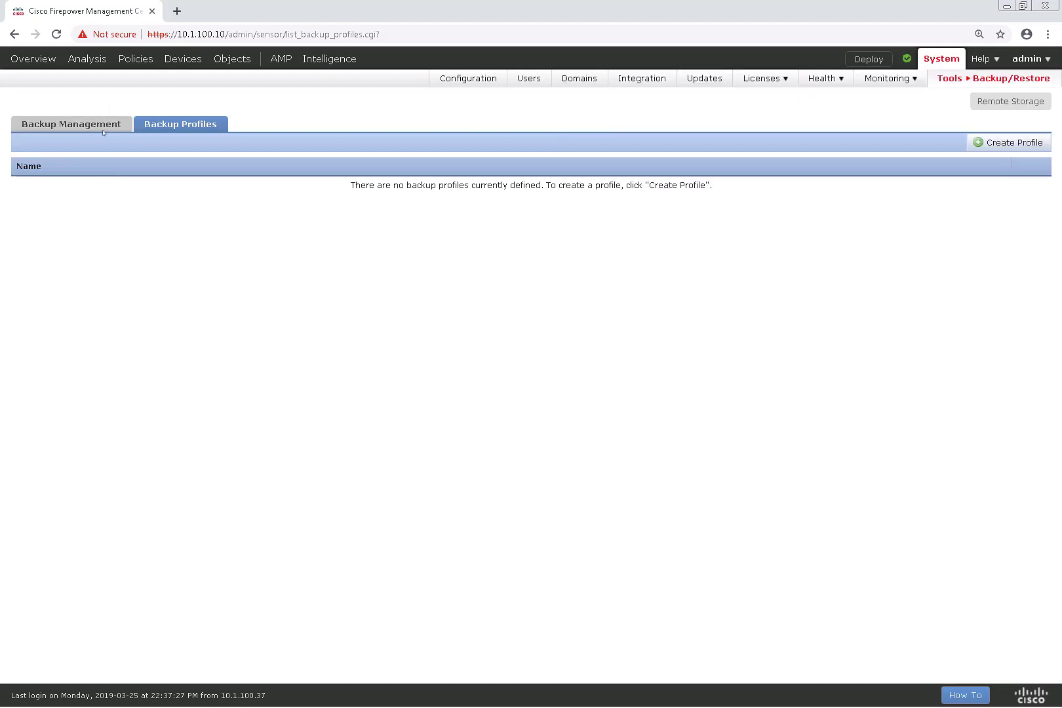
pyautogui.click(104, 127)
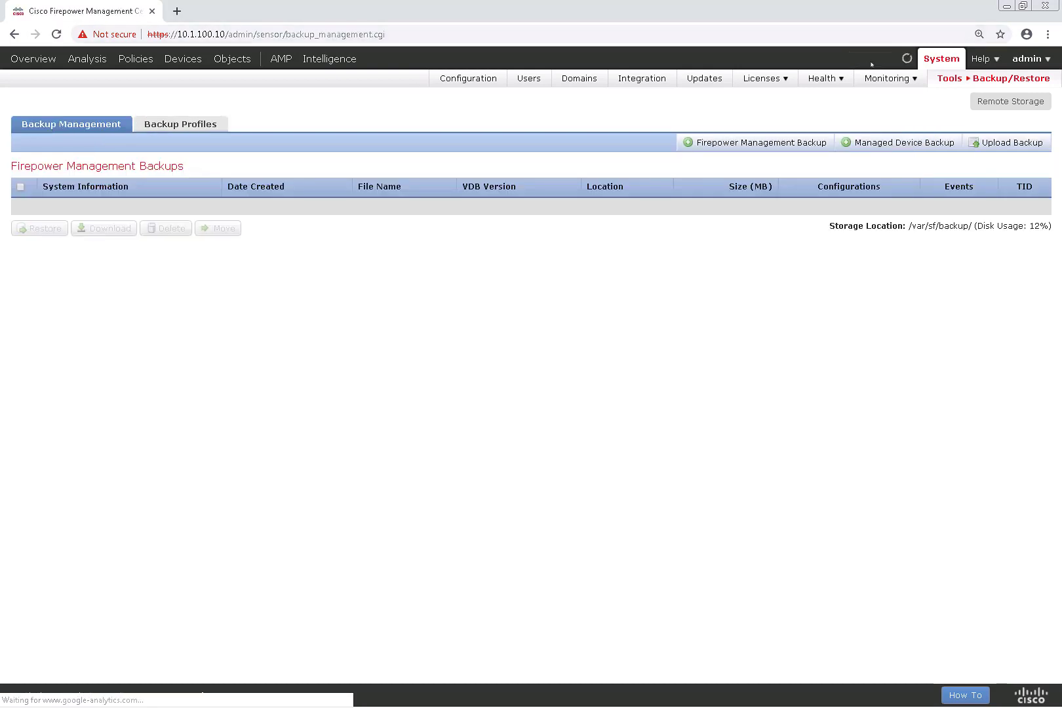
pyautogui.click(903, 61)
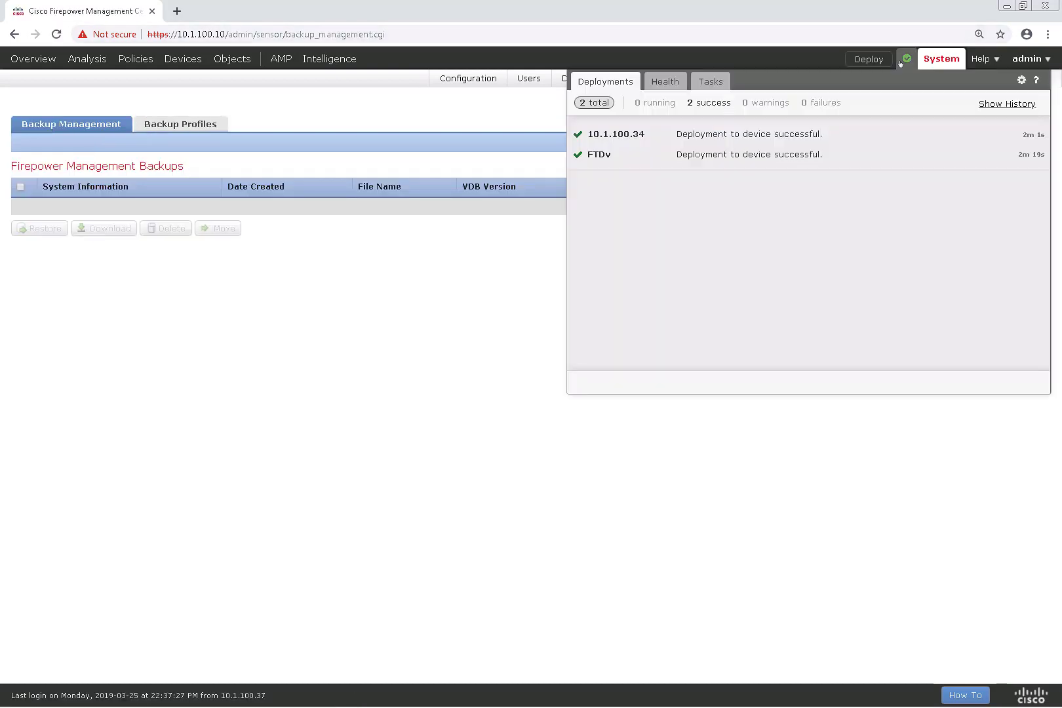
pyautogui.click(710, 81)
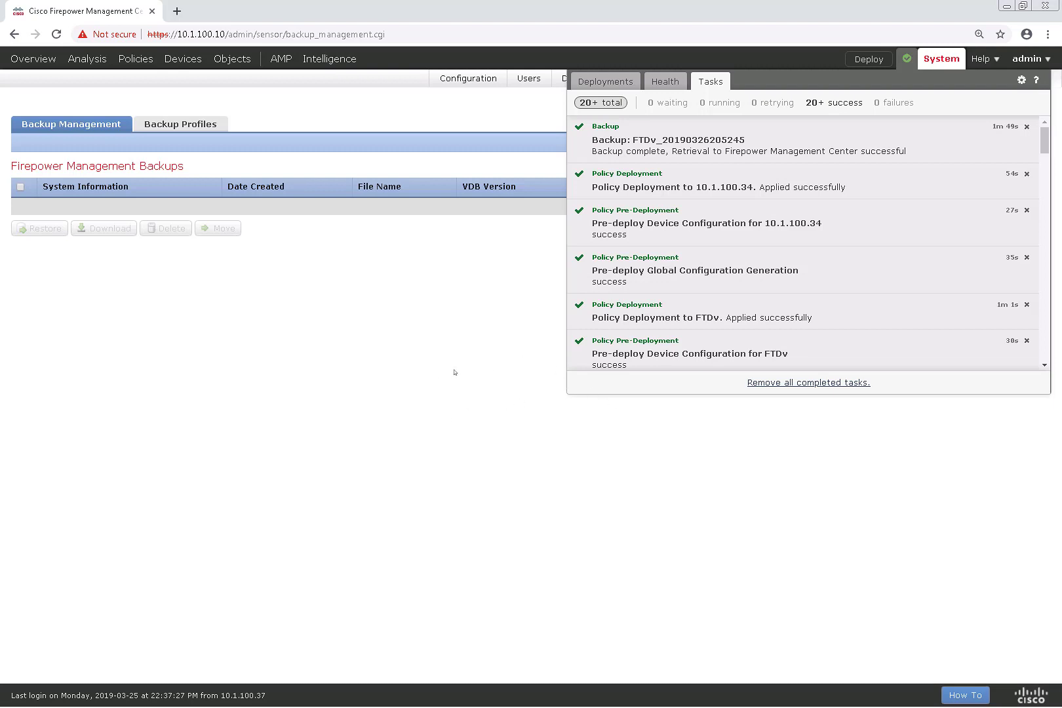
pyautogui.click(434, 372)
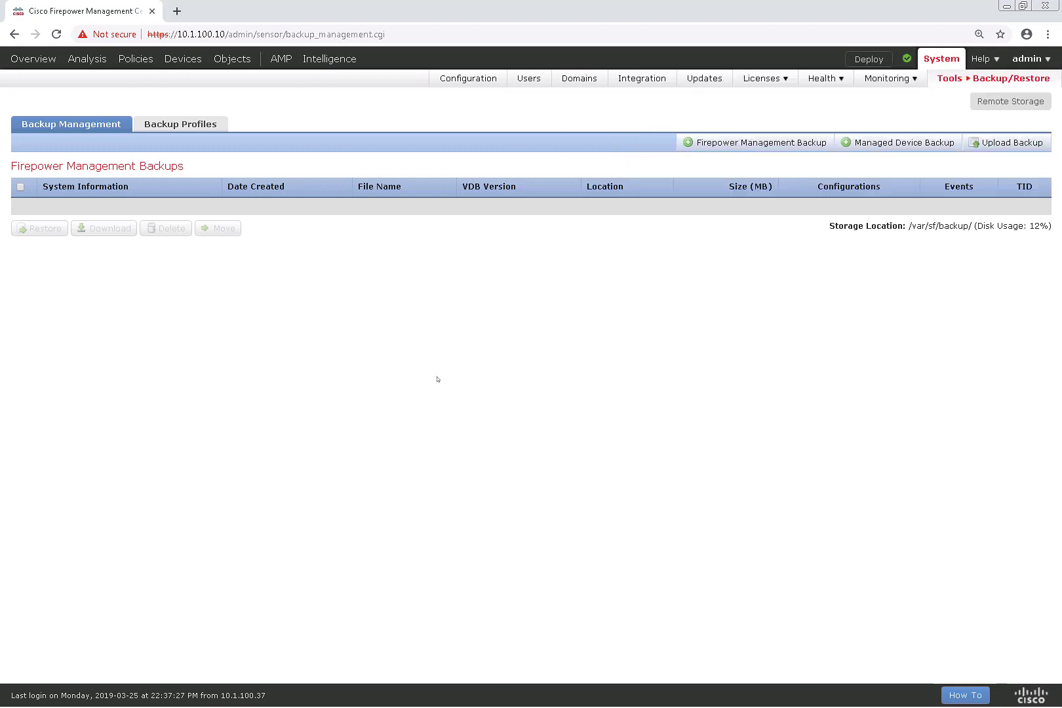
pyautogui.click(88, 128)
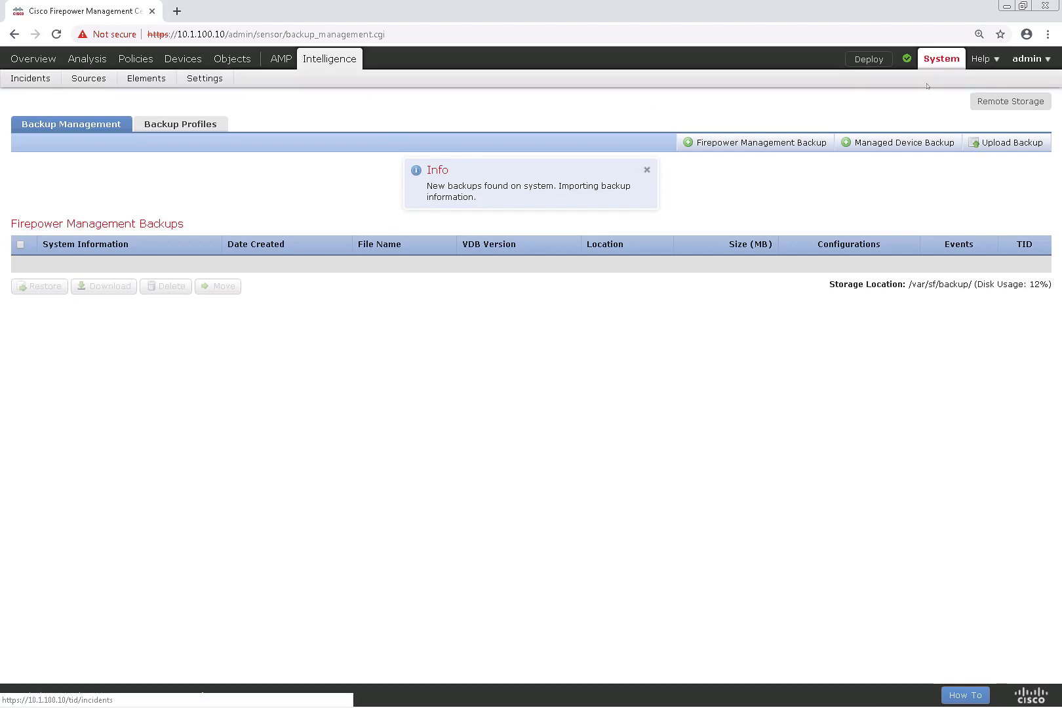
# Download FTDv_20190326205245.tar from Device Backups and view its archived file manifest
pyautogui.click(944, 80)
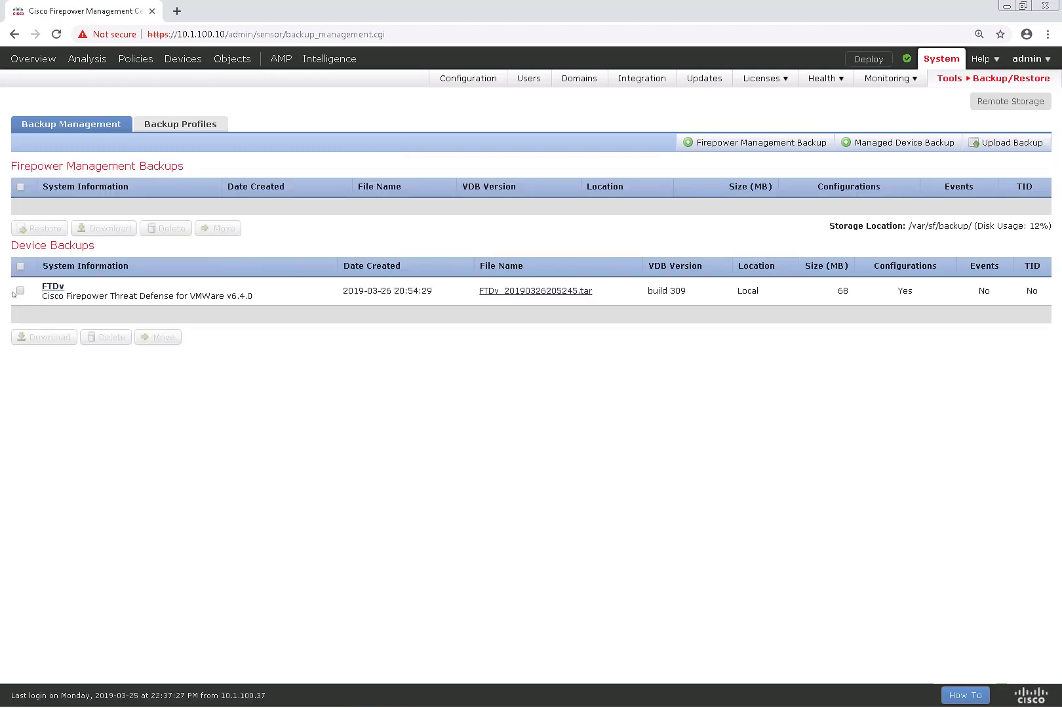
pyautogui.click(17, 292)
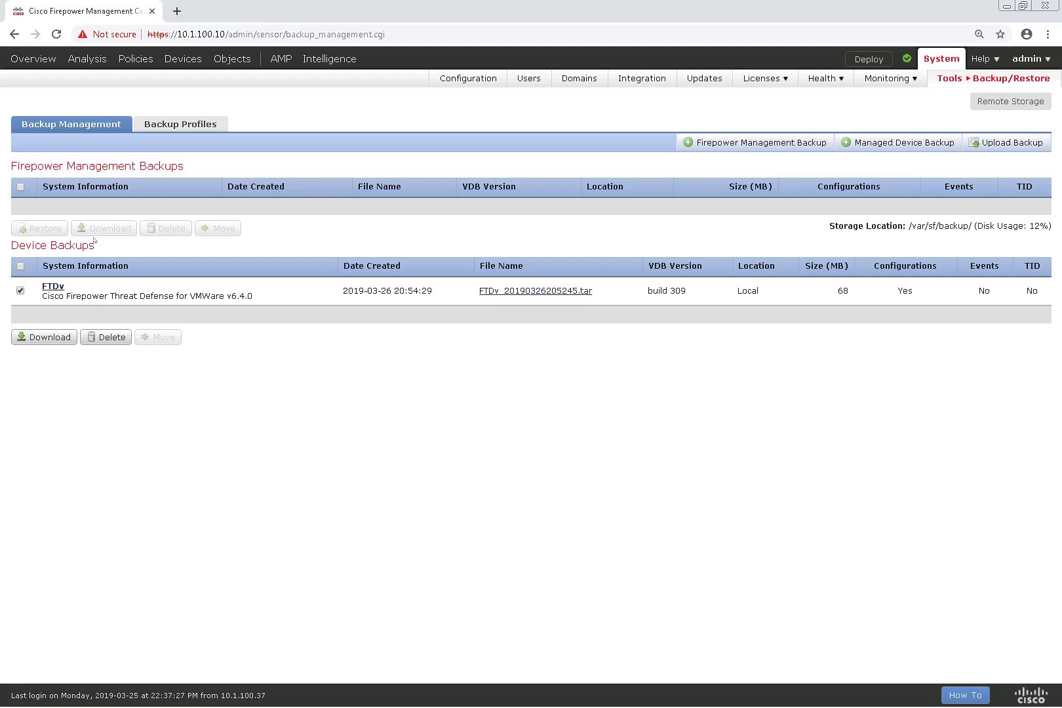
pyautogui.click(36, 341)
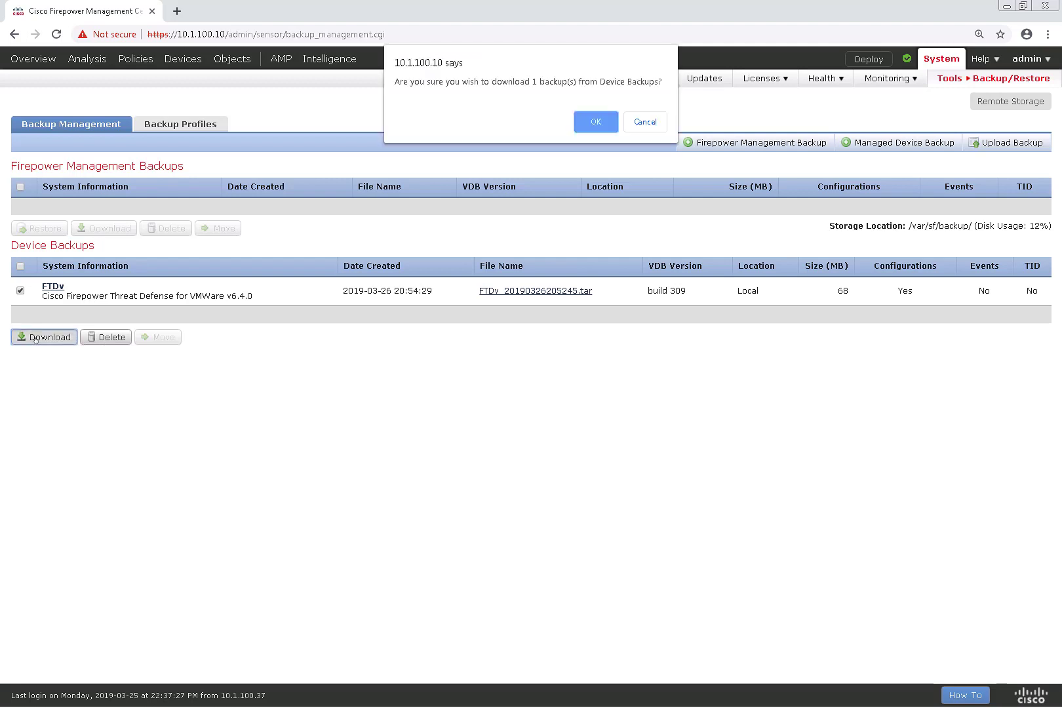
pyautogui.click(595, 122)
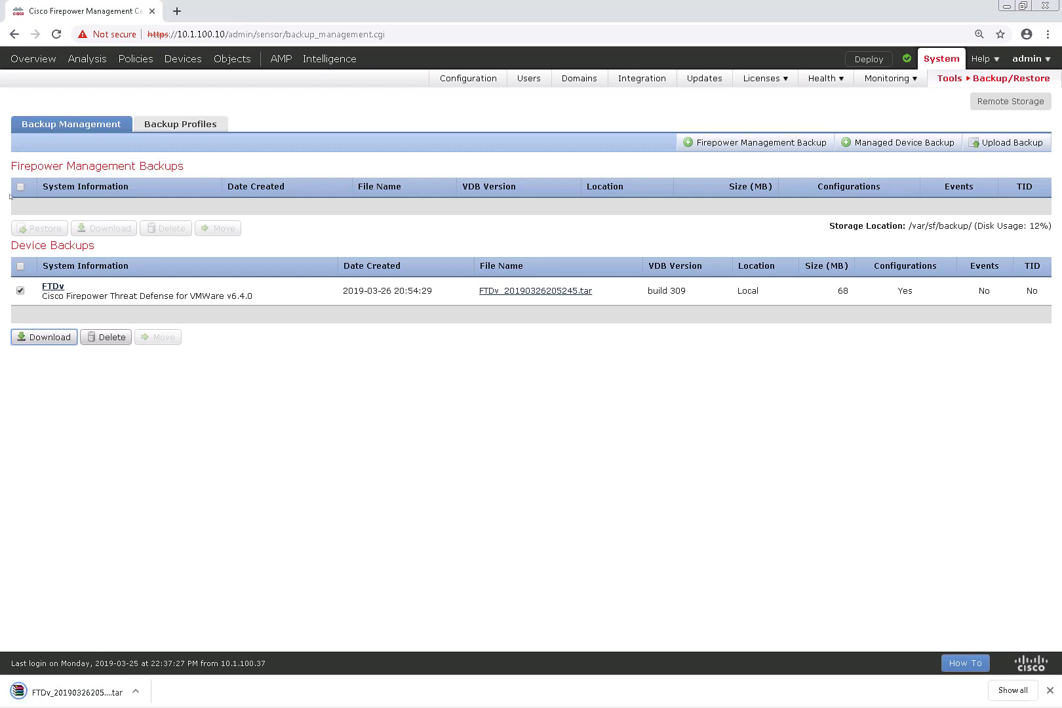
pyautogui.click(48, 289)
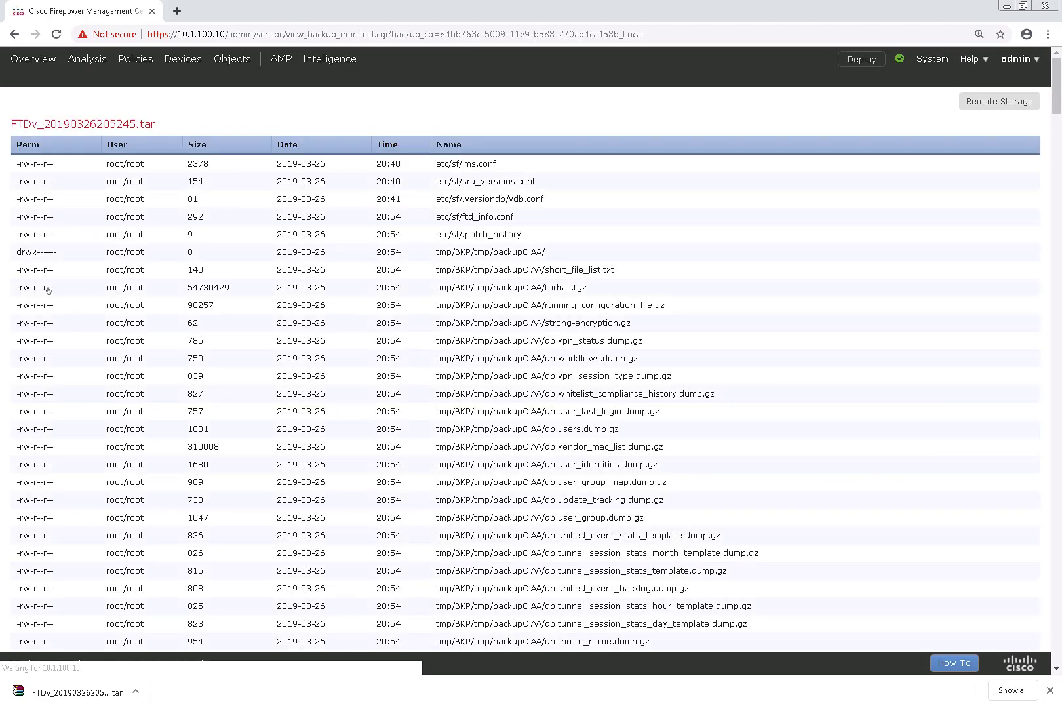
pyautogui.scroll(-12, 113, 332)
pyautogui.scroll(13, 113, 331)
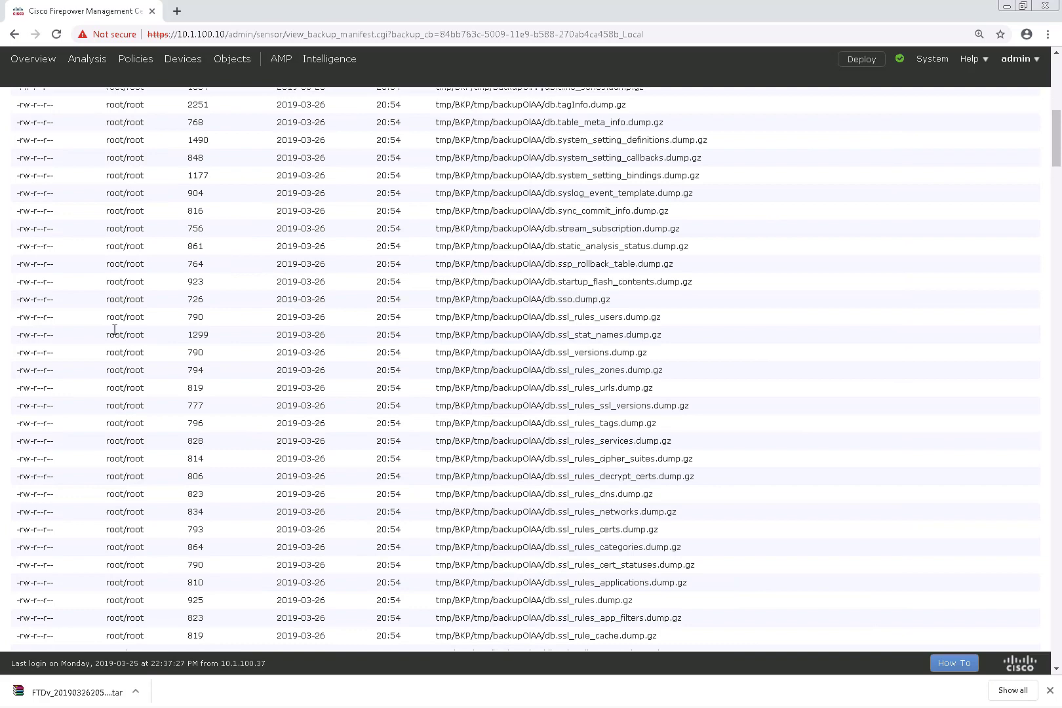
pyautogui.scroll(1, 112, 330)
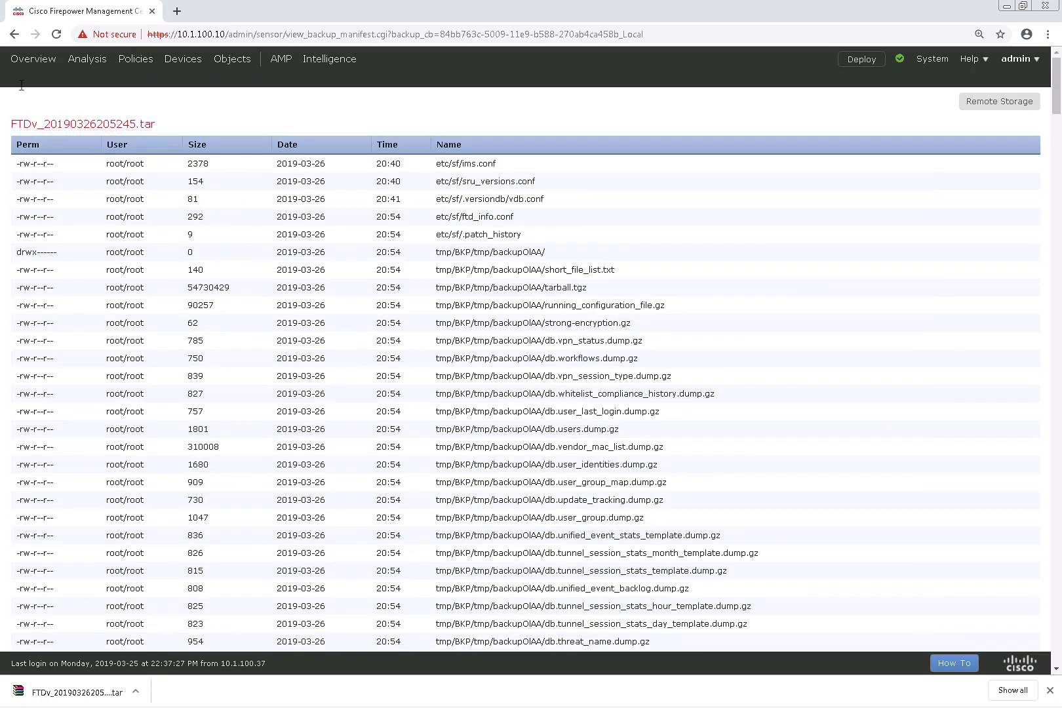
pyautogui.click(13, 36)
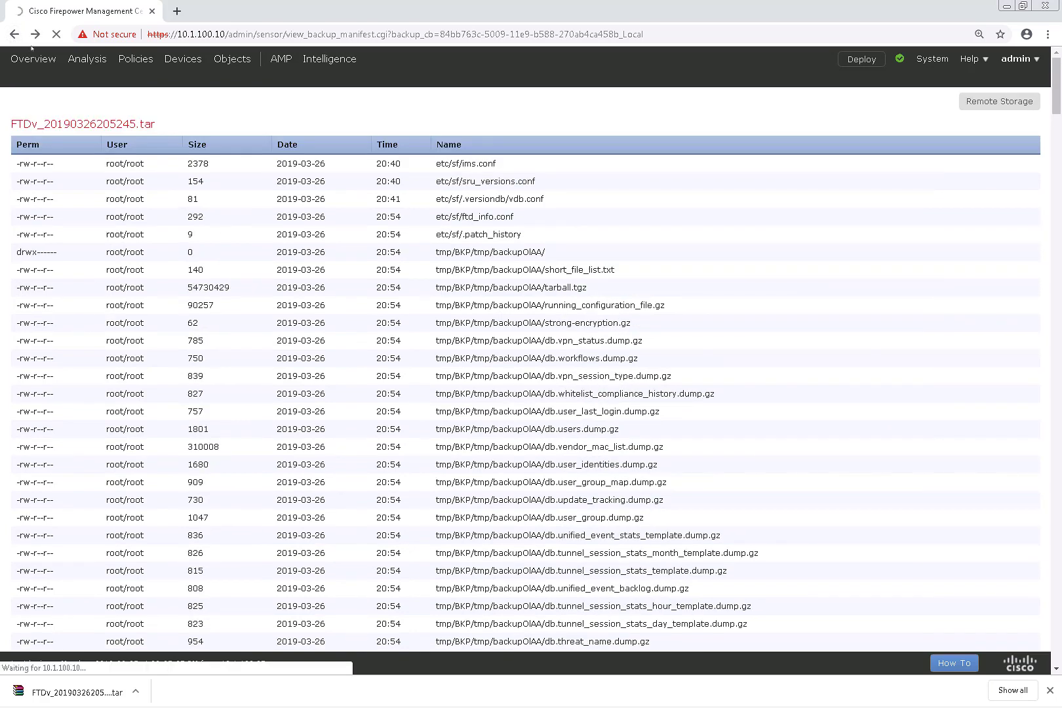
# Delete the FTDv device backup, confirm with OK, and dismiss the success message
pyautogui.click(19, 291)
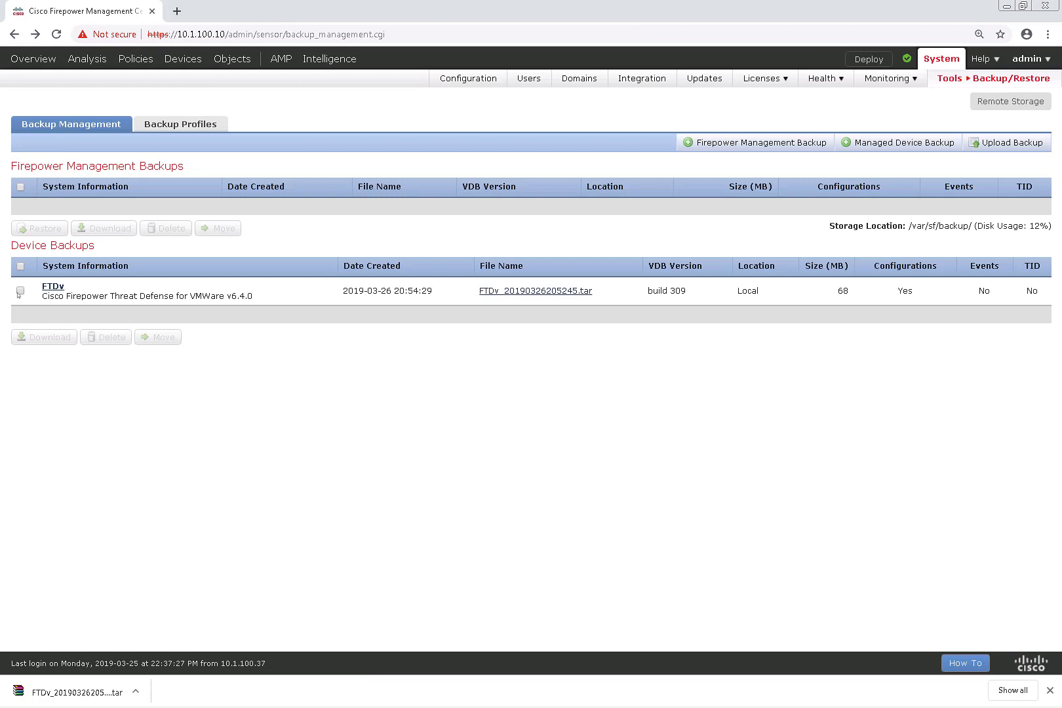
pyautogui.click(105, 337)
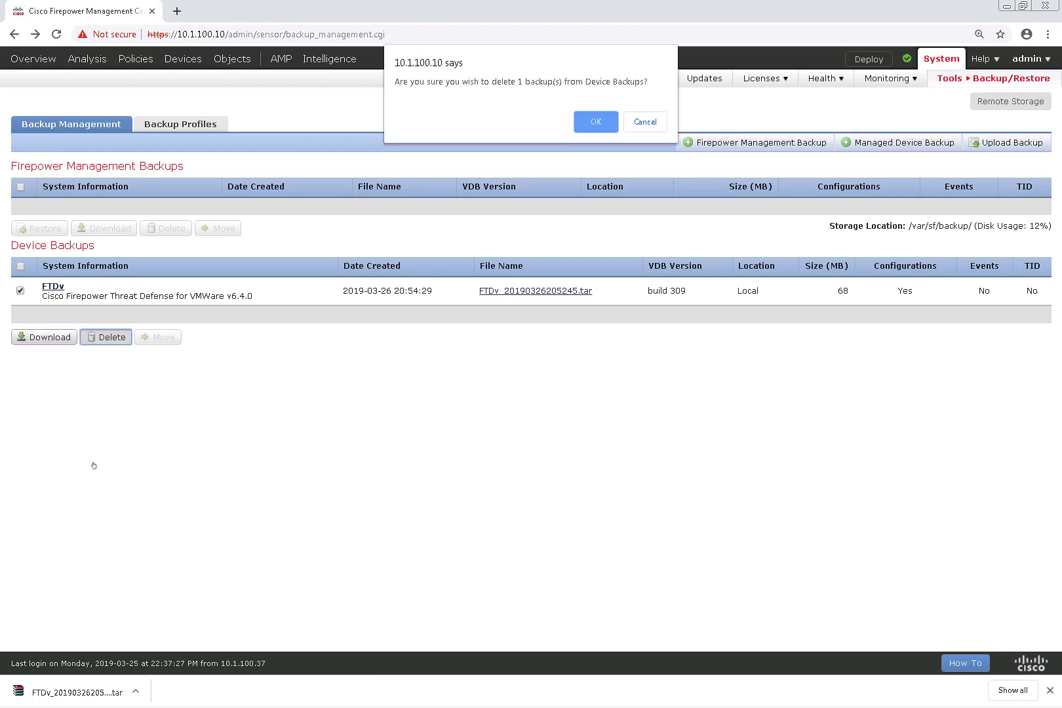
pyautogui.click(595, 122)
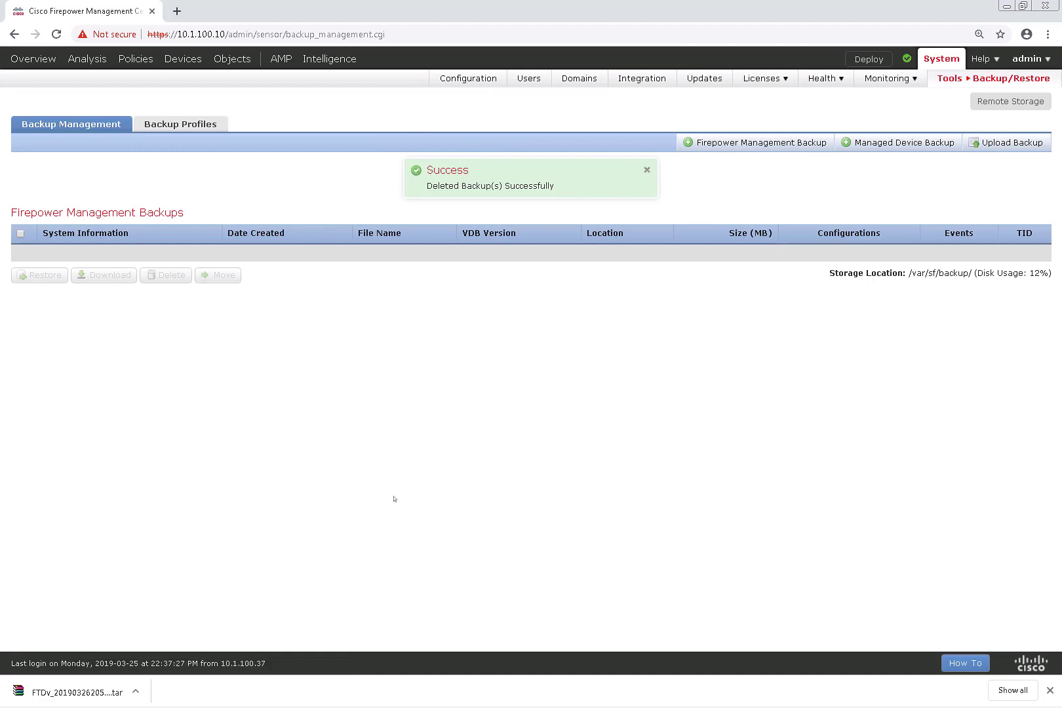
pyautogui.click(647, 170)
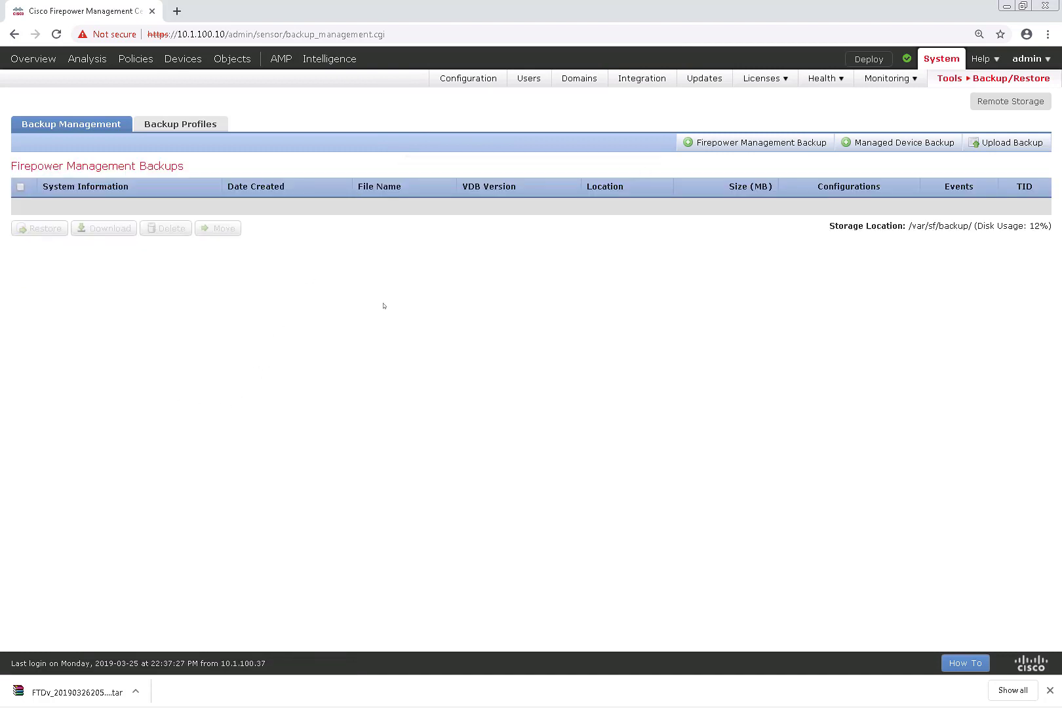
# Upload FTDv_20190326205245.tar from the computer, then select it under Device Backups
pyautogui.click(986, 149)
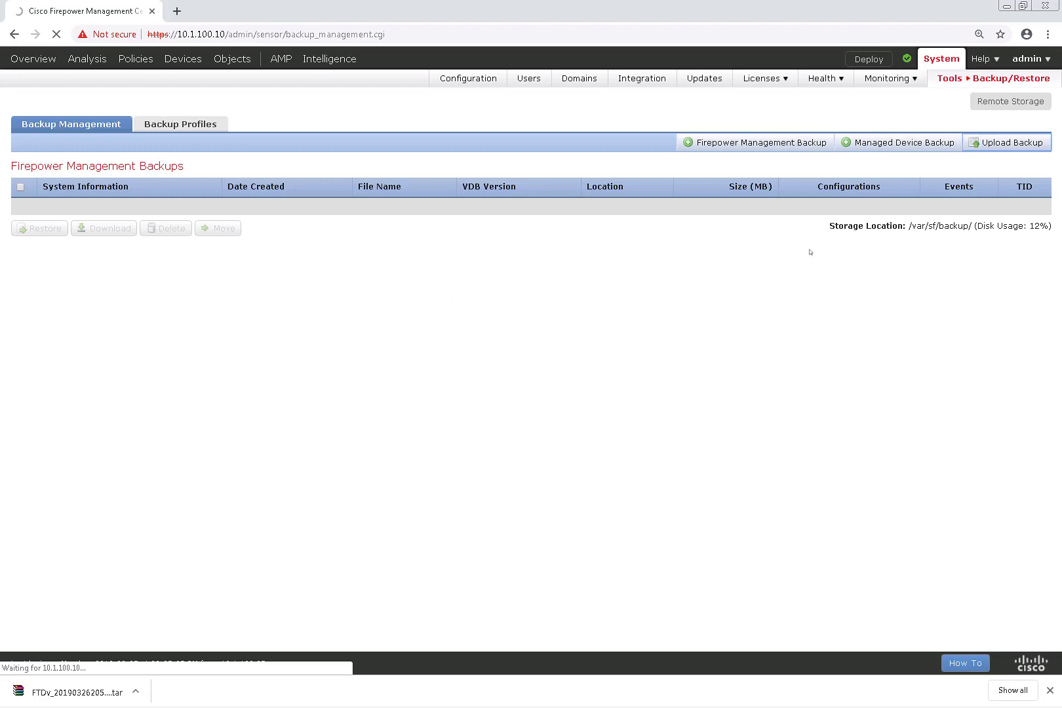
pyautogui.click(558, 177)
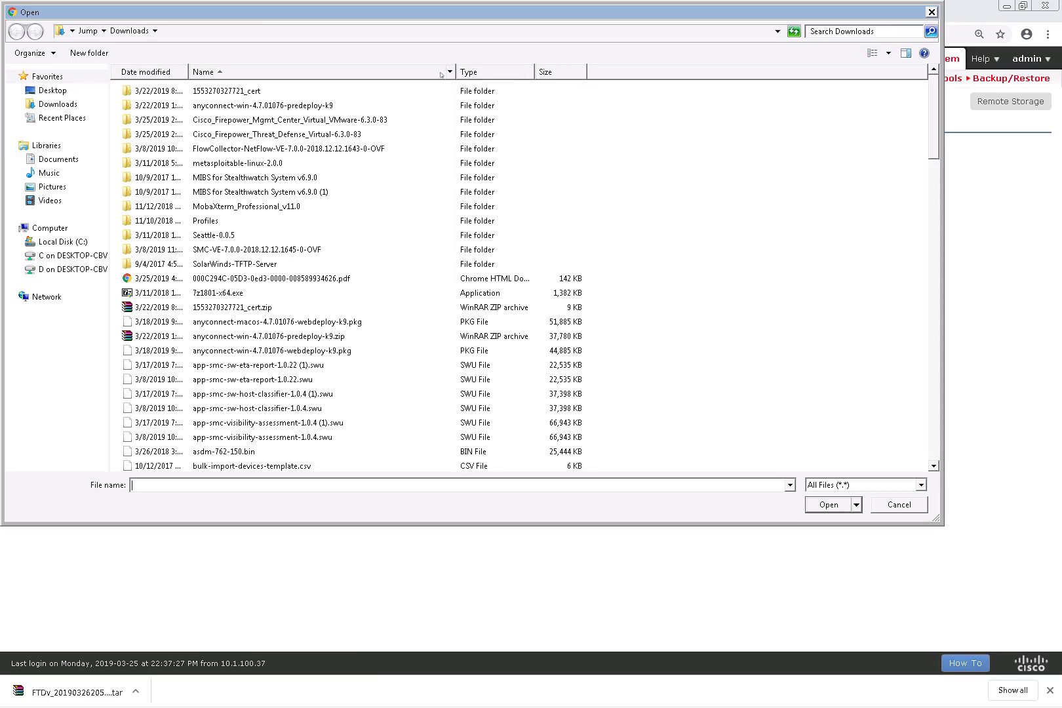
pyautogui.click(152, 74)
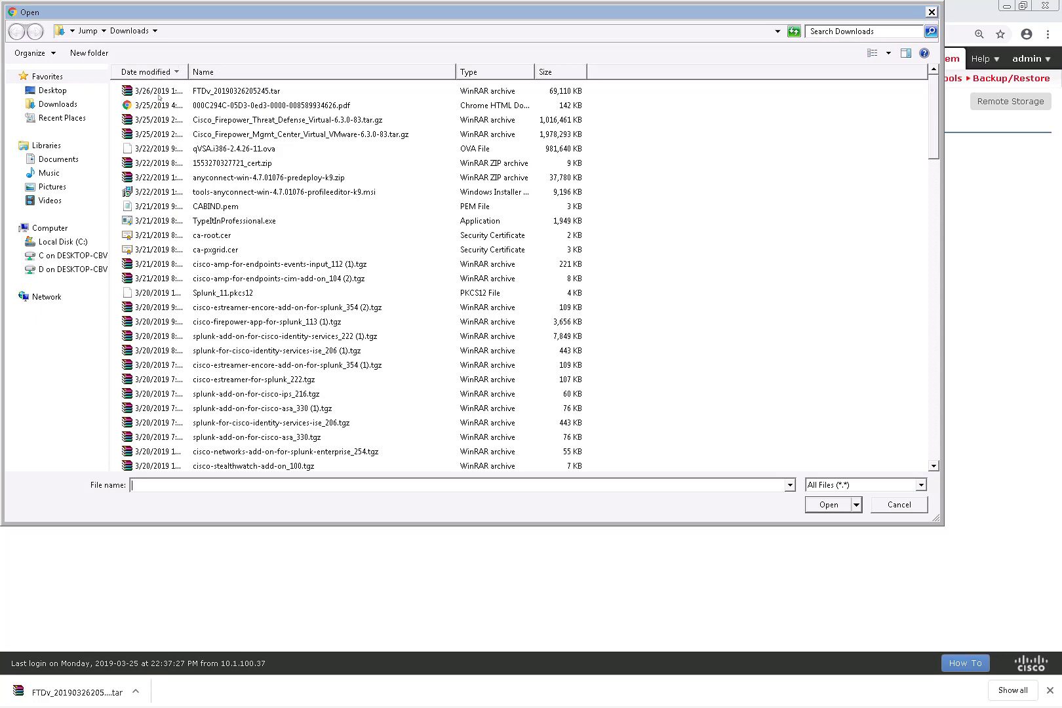
pyautogui.doubleClick(160, 92)
pyautogui.click(578, 202)
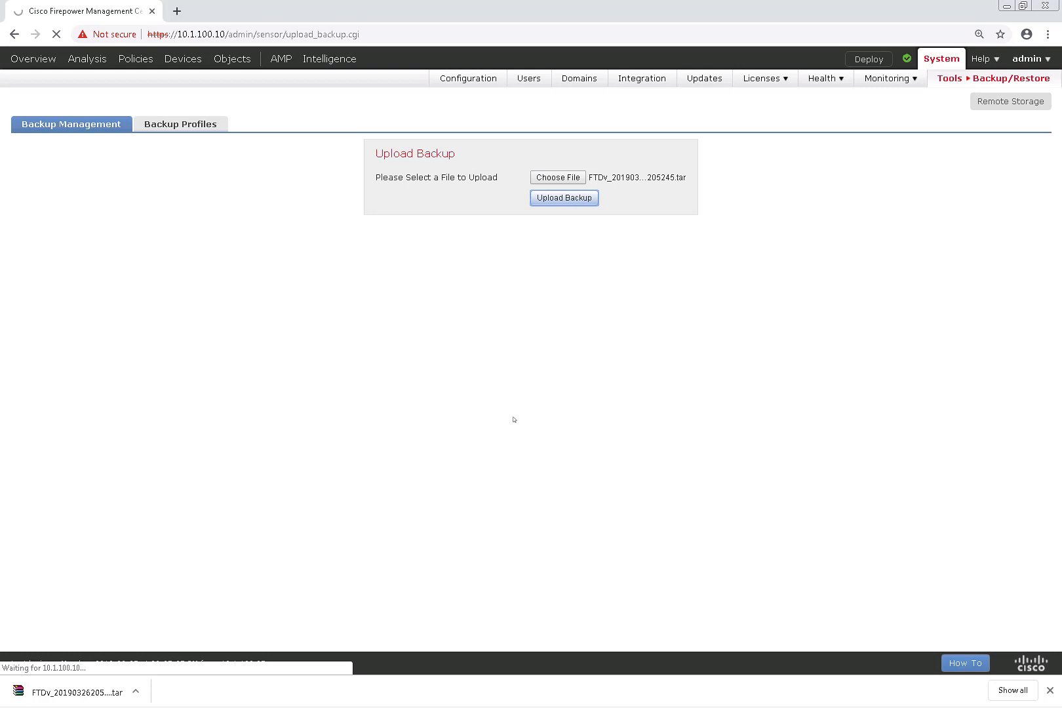
pyautogui.click(87, 130)
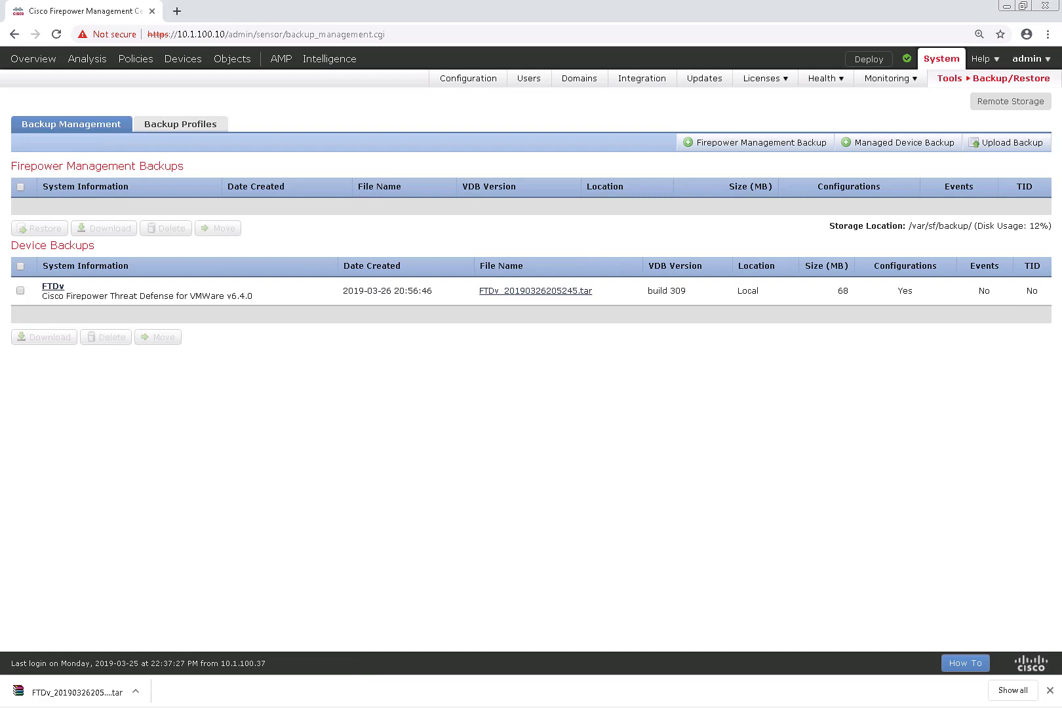
pyautogui.click(20, 290)
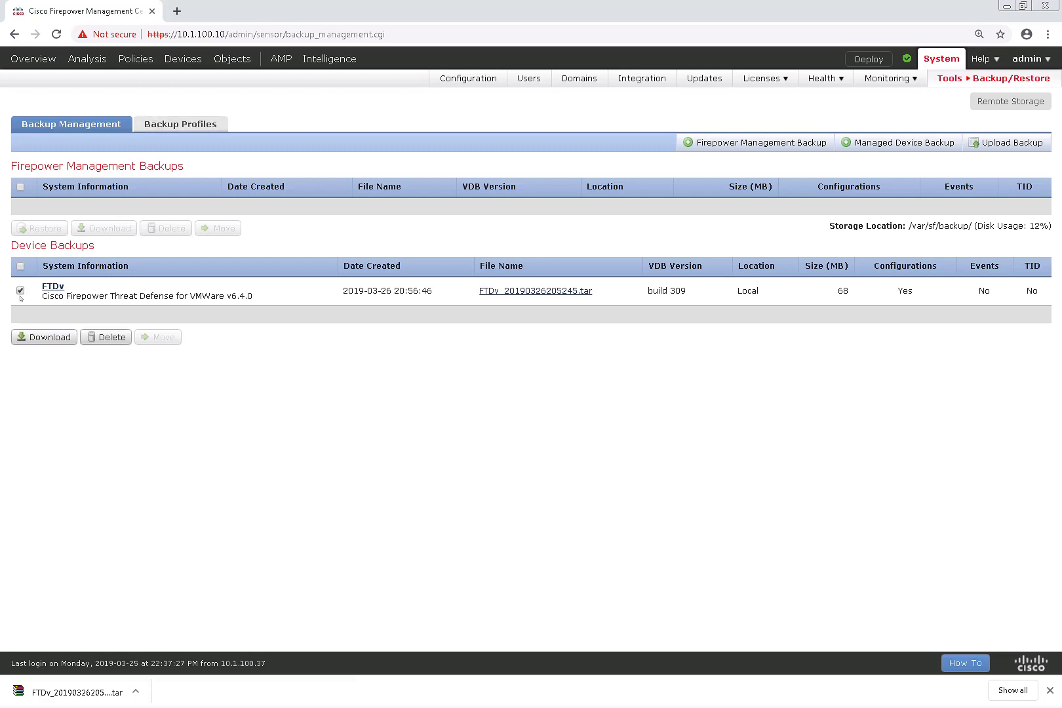
pyautogui.click(20, 266)
# Launch WinSCP and log in over SCP to 10.1.100.20 as user splunk with the account password
pyautogui.click(20, 694)
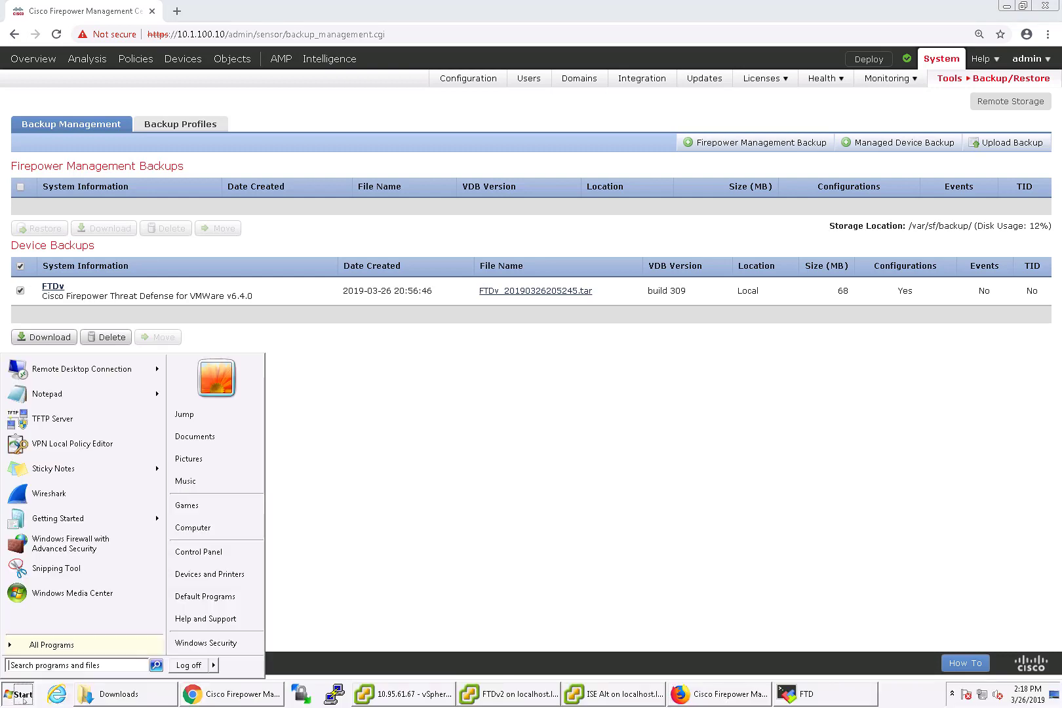
pyautogui.write('w')
pyautogui.press('BackSpace')
pyautogui.write('winscp')
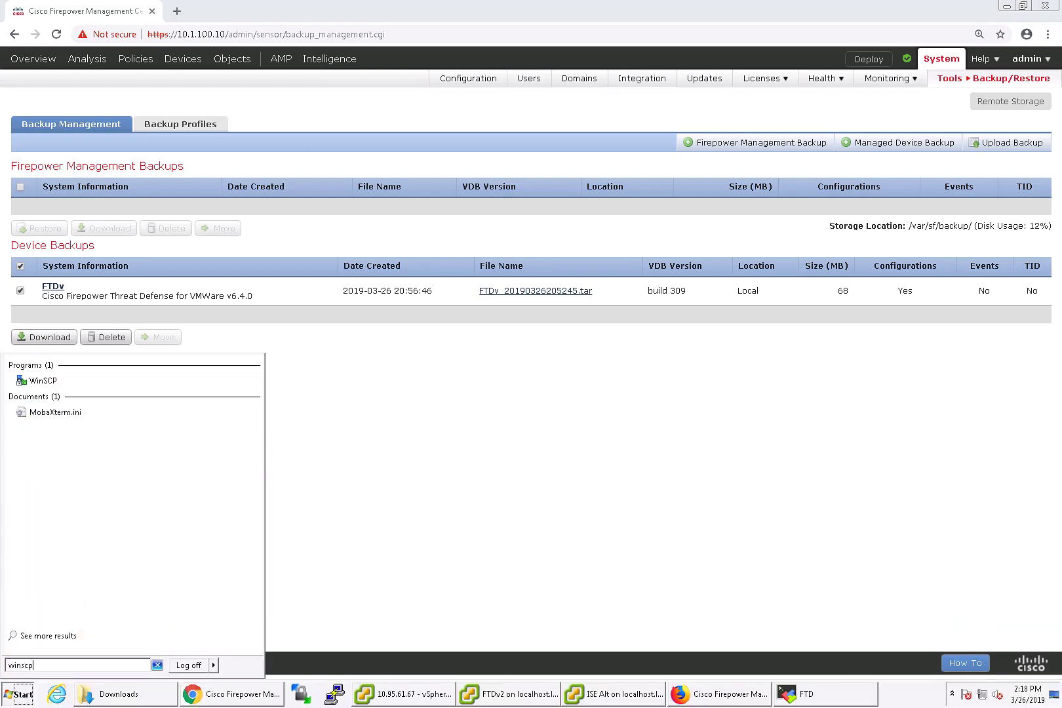
pyautogui.press('Return')
pyautogui.click(554, 273)
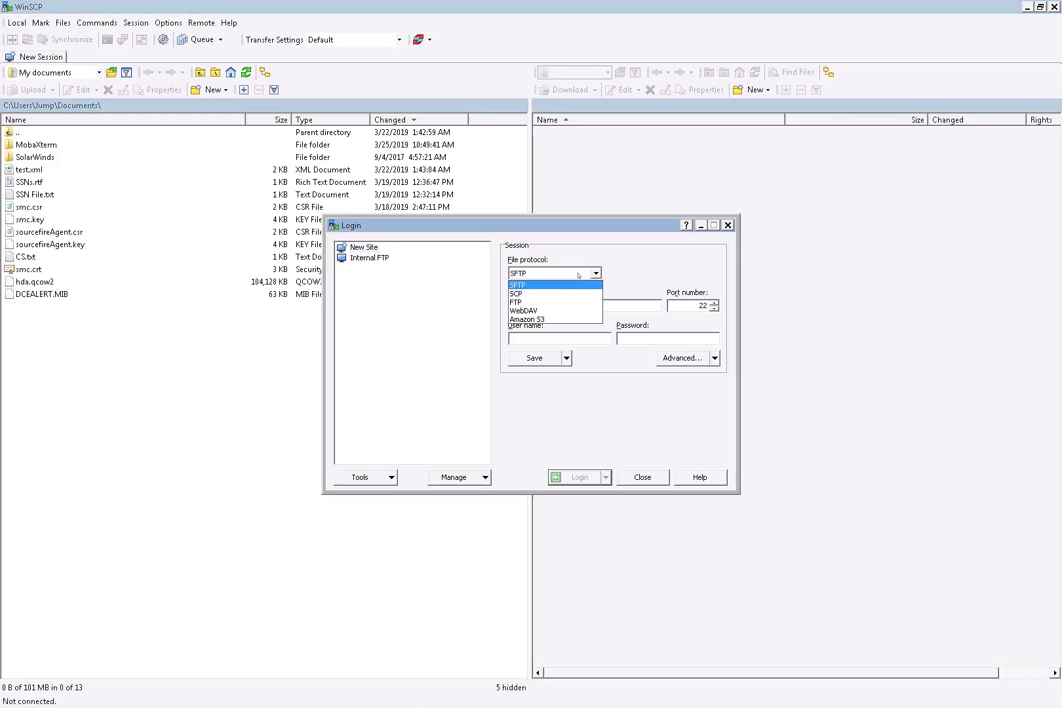
pyautogui.click(556, 299)
pyautogui.click(556, 305)
pyautogui.write('10.10')
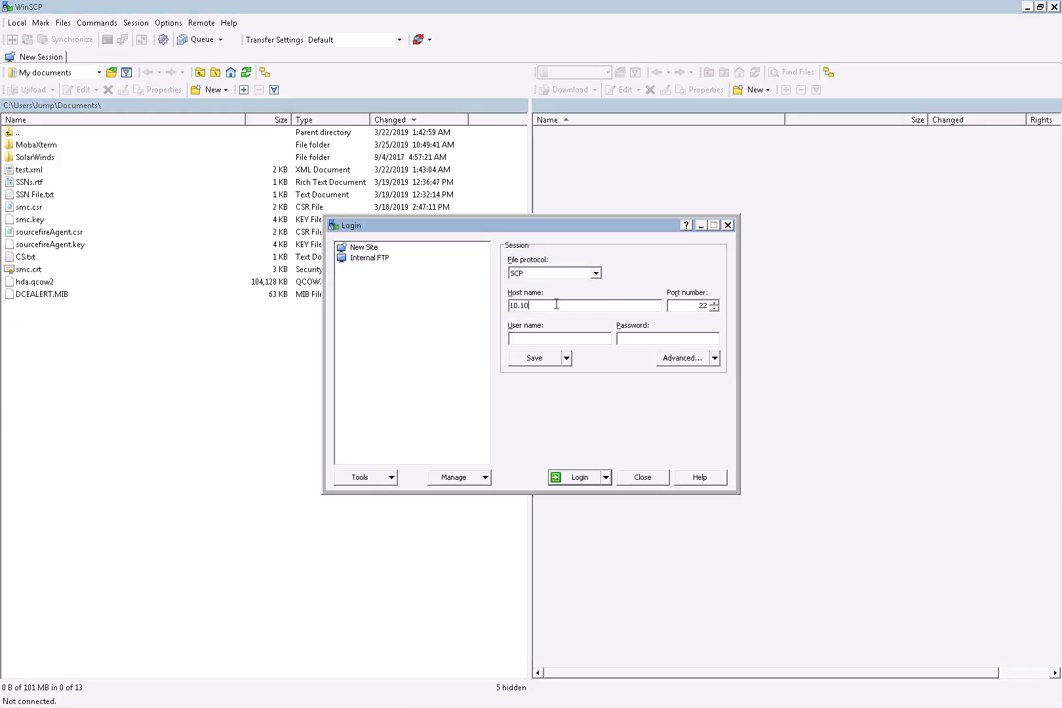
pyautogui.write('100.20')
pyautogui.press('Tab')
pyautogui.press('Tab')
pyautogui.write('splunk')
pyautogui.press('Tab')
pyautogui.write('***********')
pyautogui.press('Return')
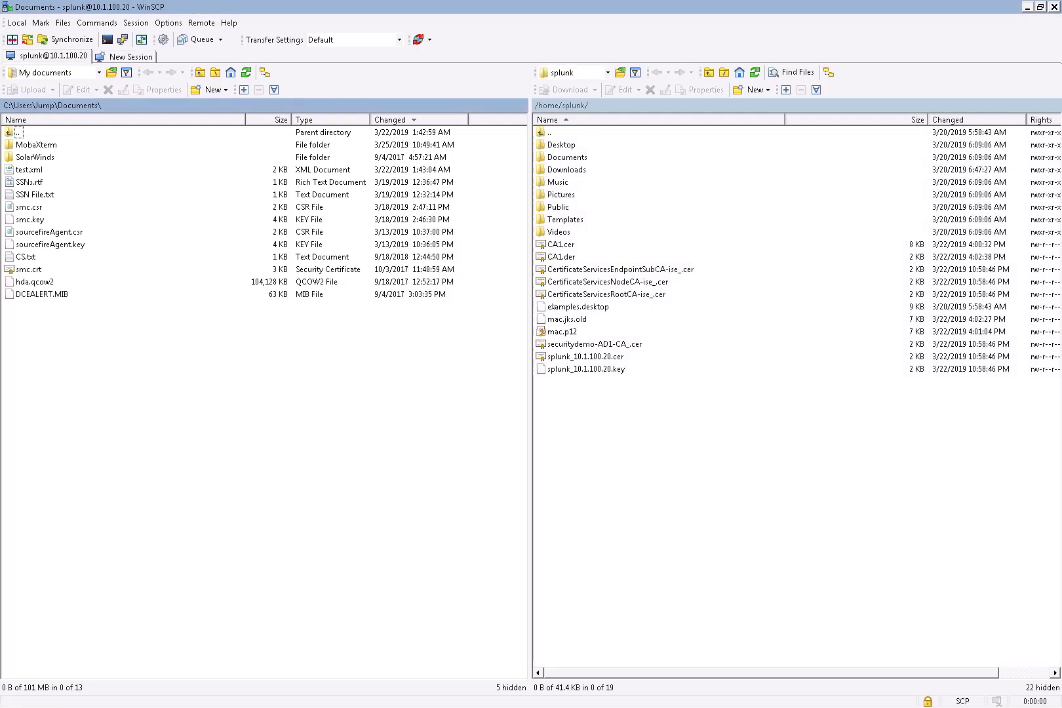
# Copy FTDv_20190326205245.tar from the local Downloads folder into /home/splunk/ on the server
pyautogui.click(52, 72)
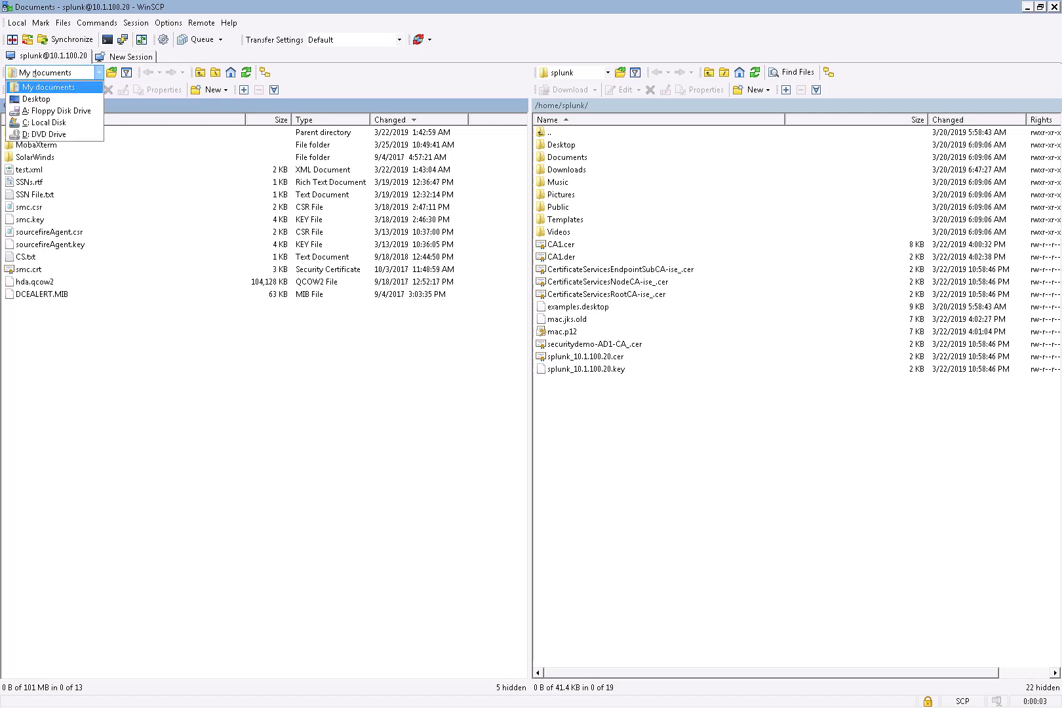
pyautogui.click(39, 81)
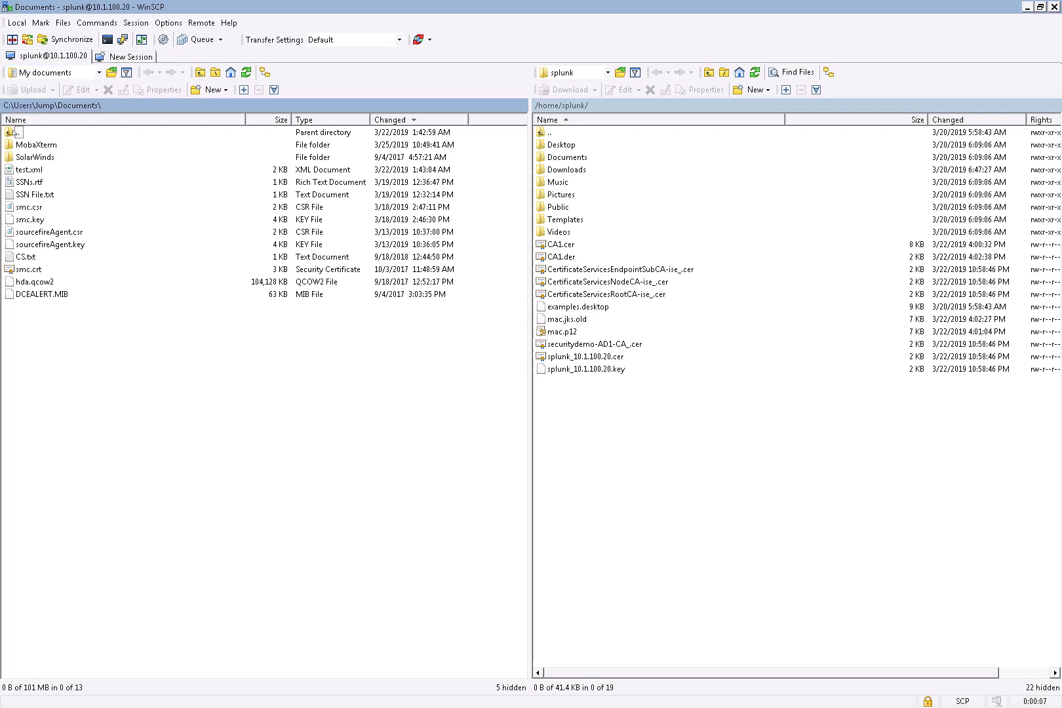
pyautogui.doubleClick(17, 133)
pyautogui.doubleClick(30, 144)
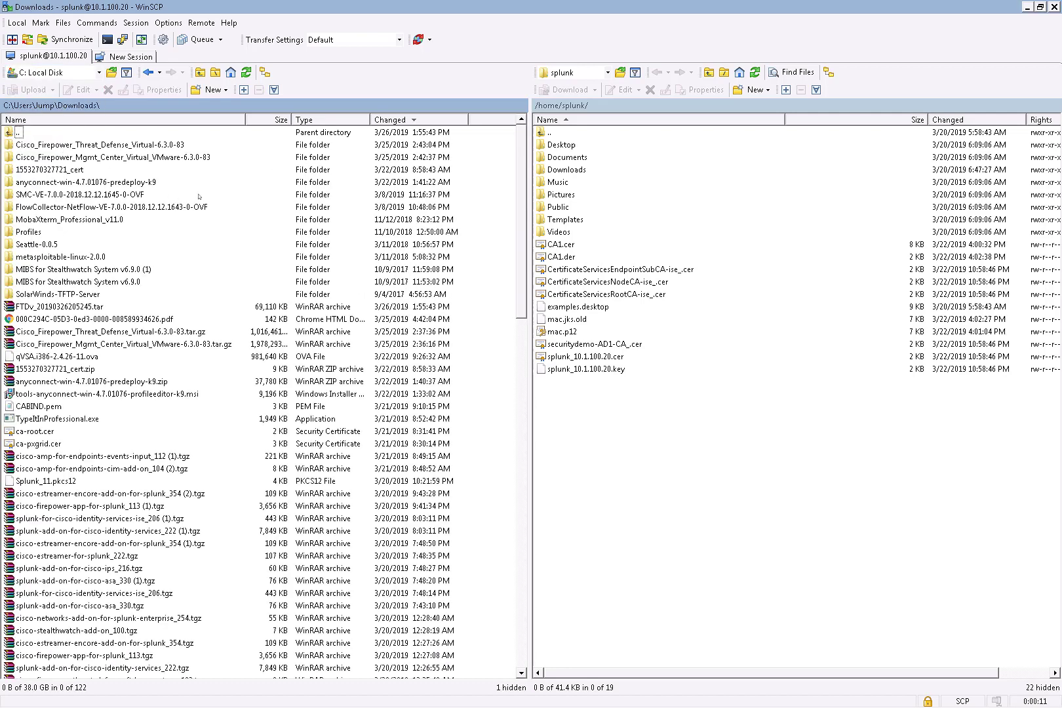
pyautogui.moveTo(84, 307); pyautogui.dragTo(601, 417)
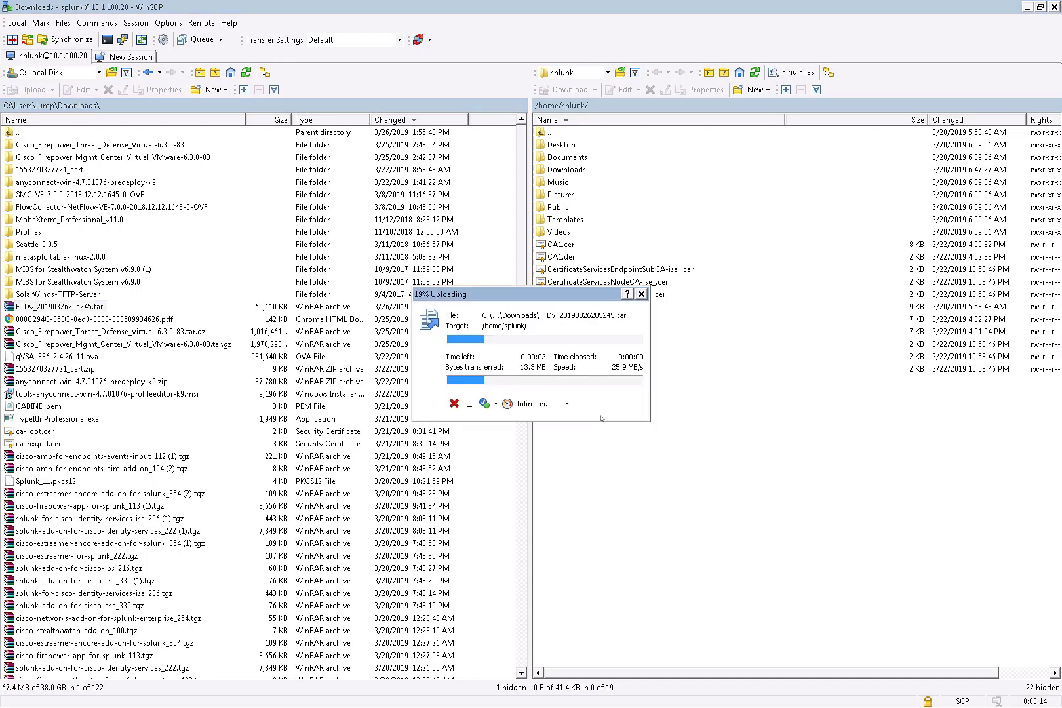
# Copy the FTDv_20190326205245.tar file name to the clipboard
pyautogui.click(106, 307)
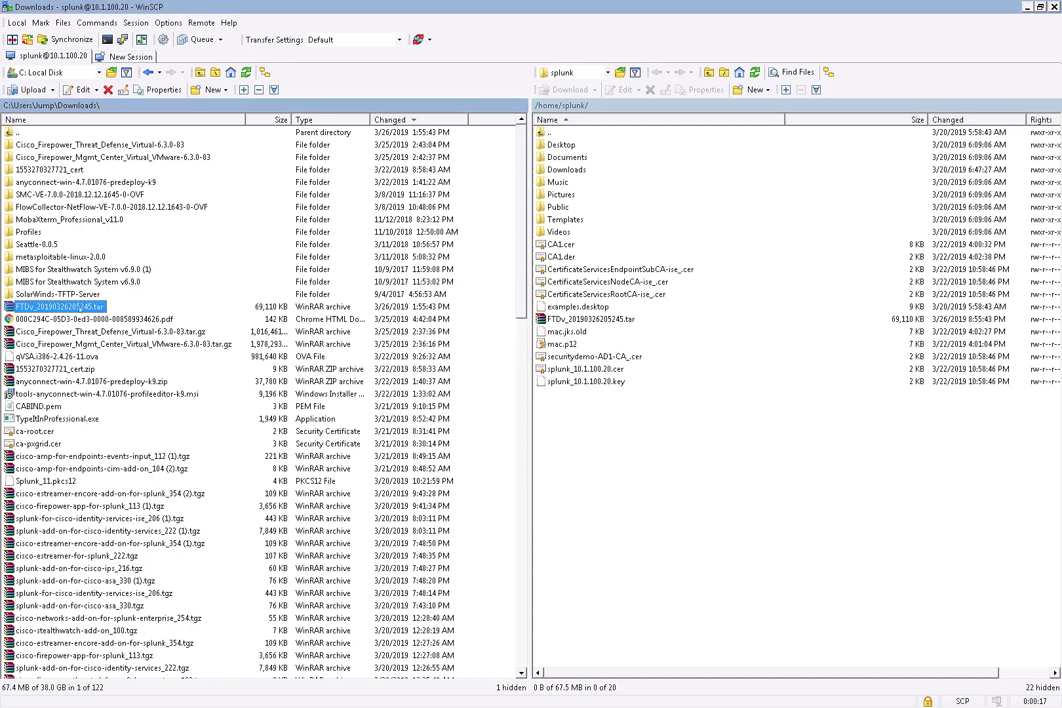
pyautogui.doubleClick(106, 307)
pyautogui.rightClick(23, 304)
pyautogui.click(46, 345)
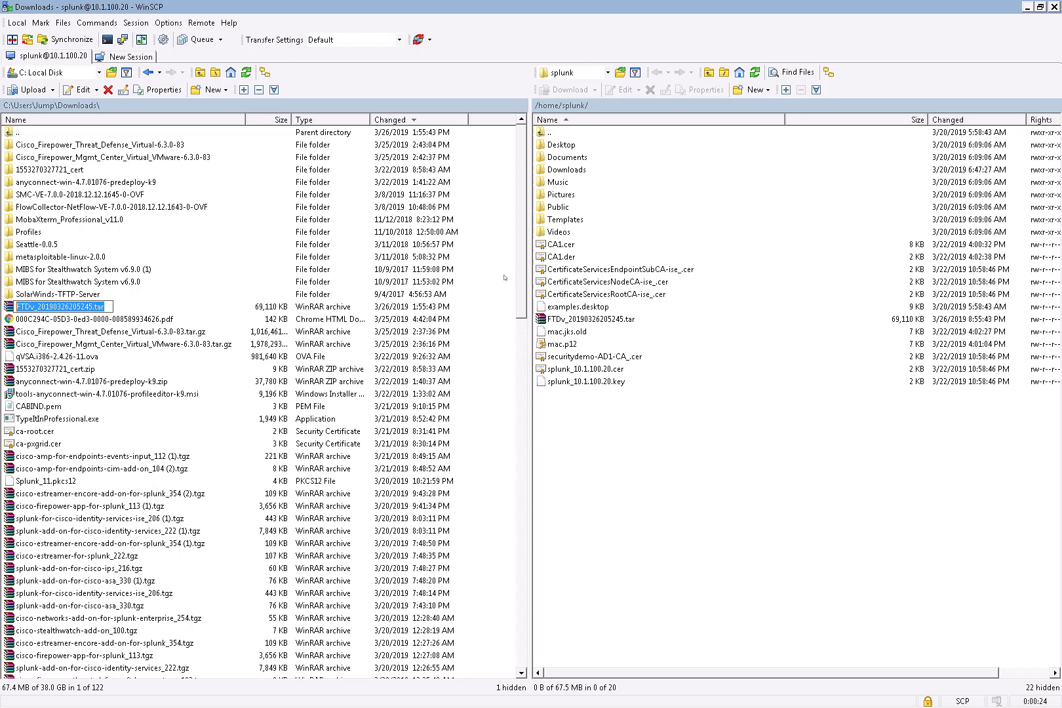
pyautogui.rightClick(109, 307)
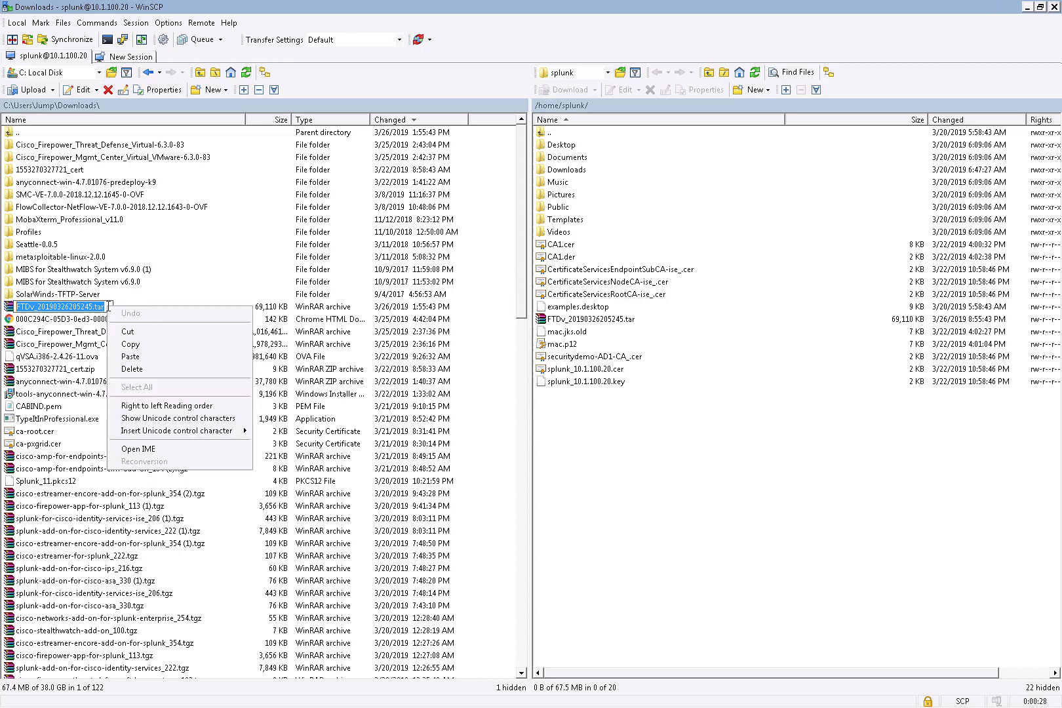
pyautogui.click(125, 345)
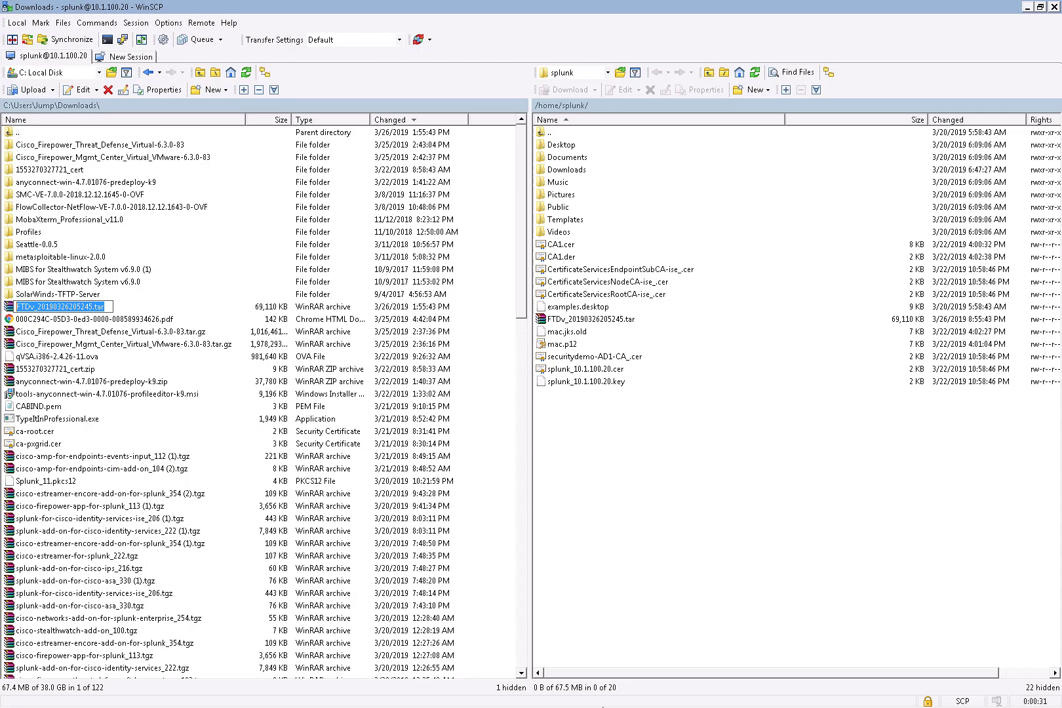
pyautogui.rightClick(331, 696)
# Close WinSCP and open the FTD SSH session in MobaXterm
pyautogui.click(289, 663)
pyautogui.click(521, 384)
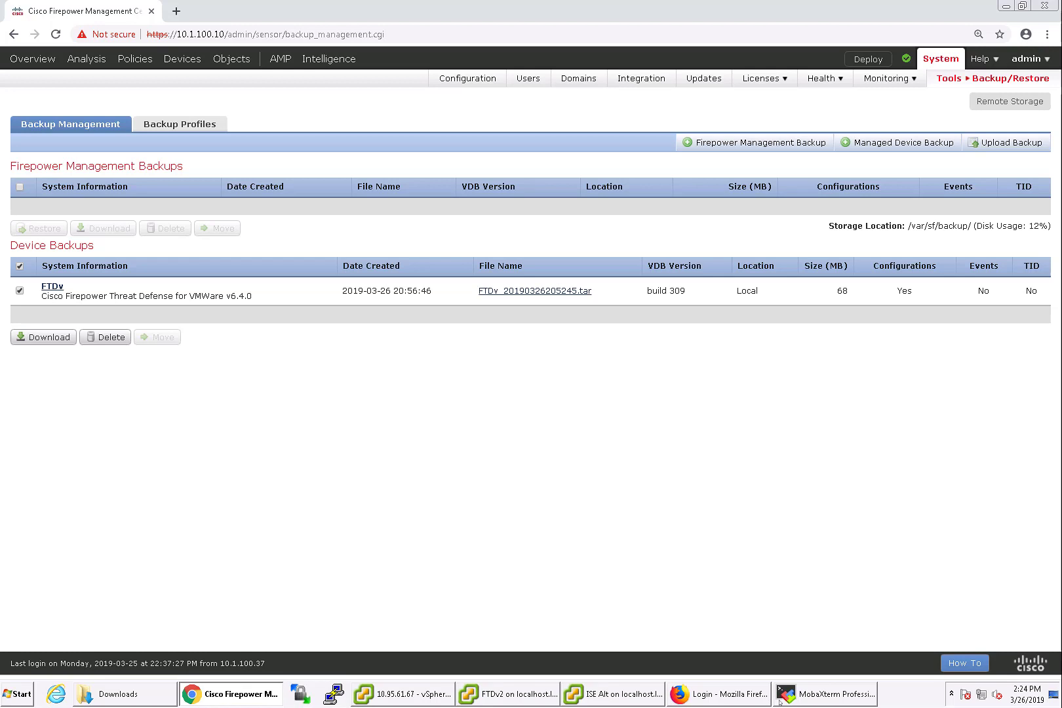
pyautogui.click(780, 703)
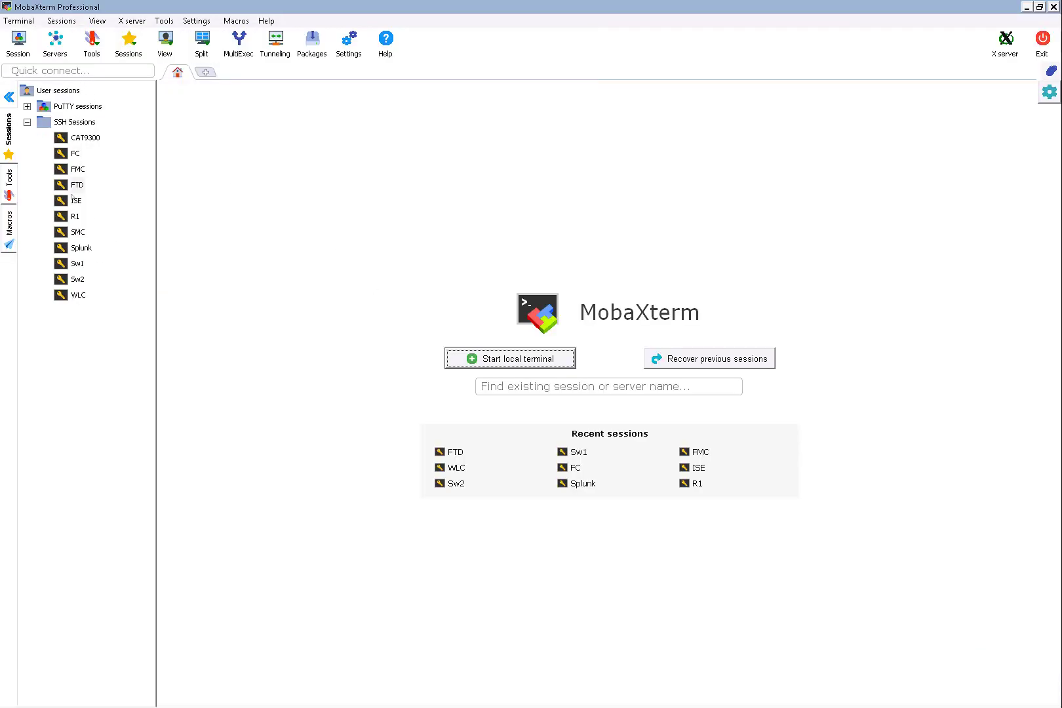
pyautogui.doubleClick(76, 186)
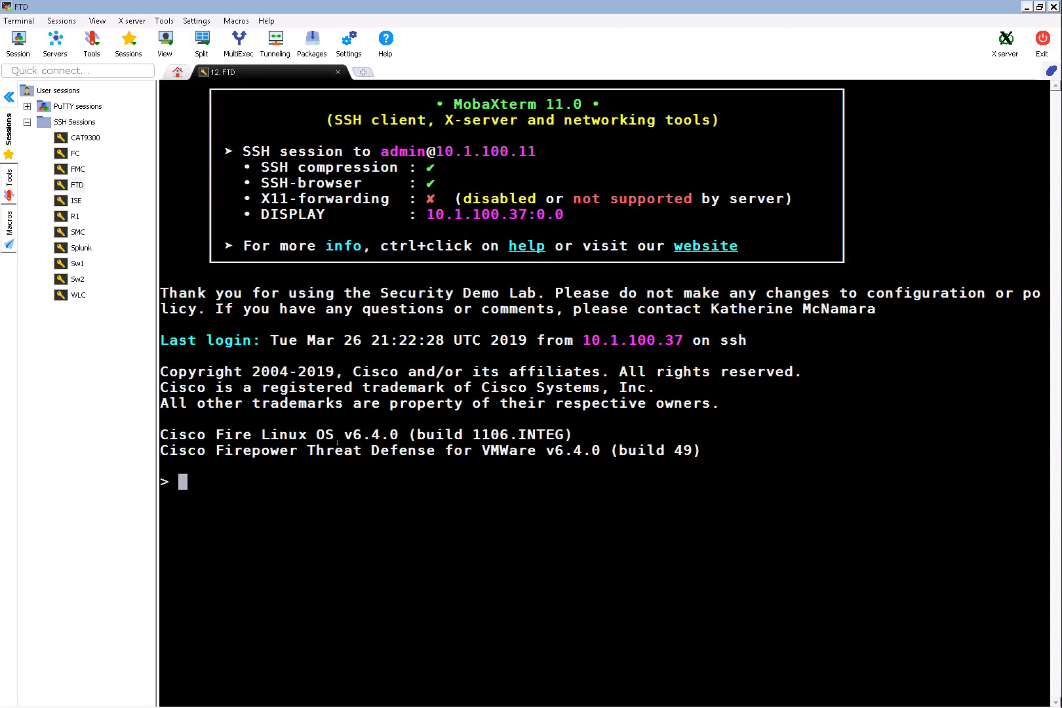
# Run 'restore remote-manager-backup location 10.1.100.20 splunk /home/splunk/' with the pasted FTDv_20190326205245.tar name
pyautogui.write('res')
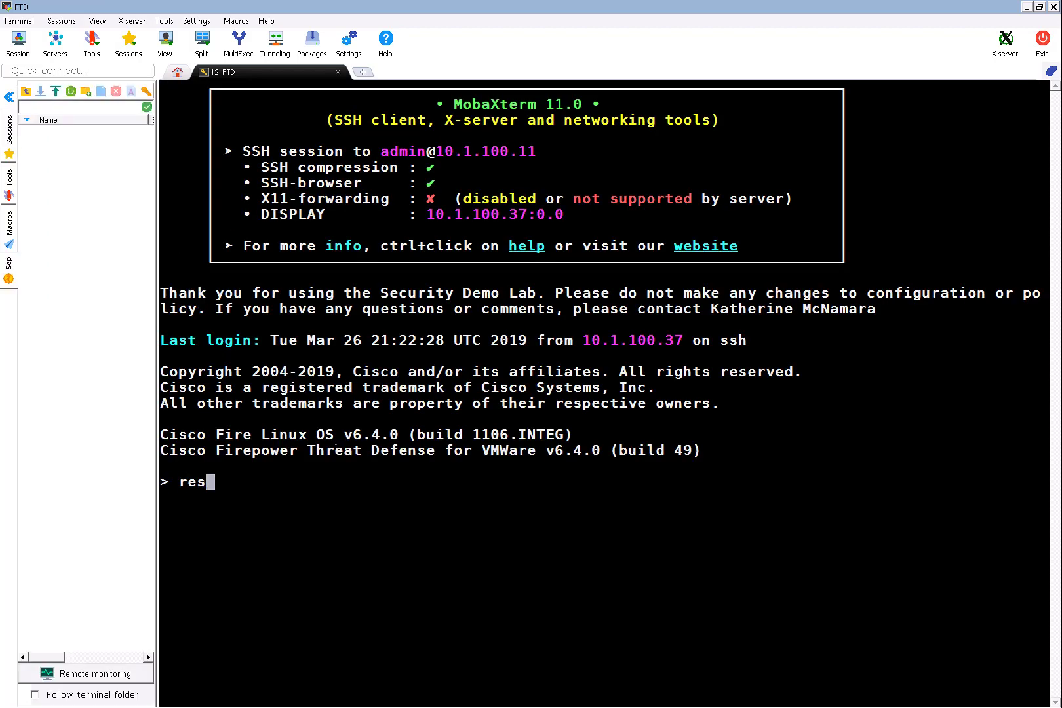
pyautogui.write('tore re')
pyautogui.press('Tab')
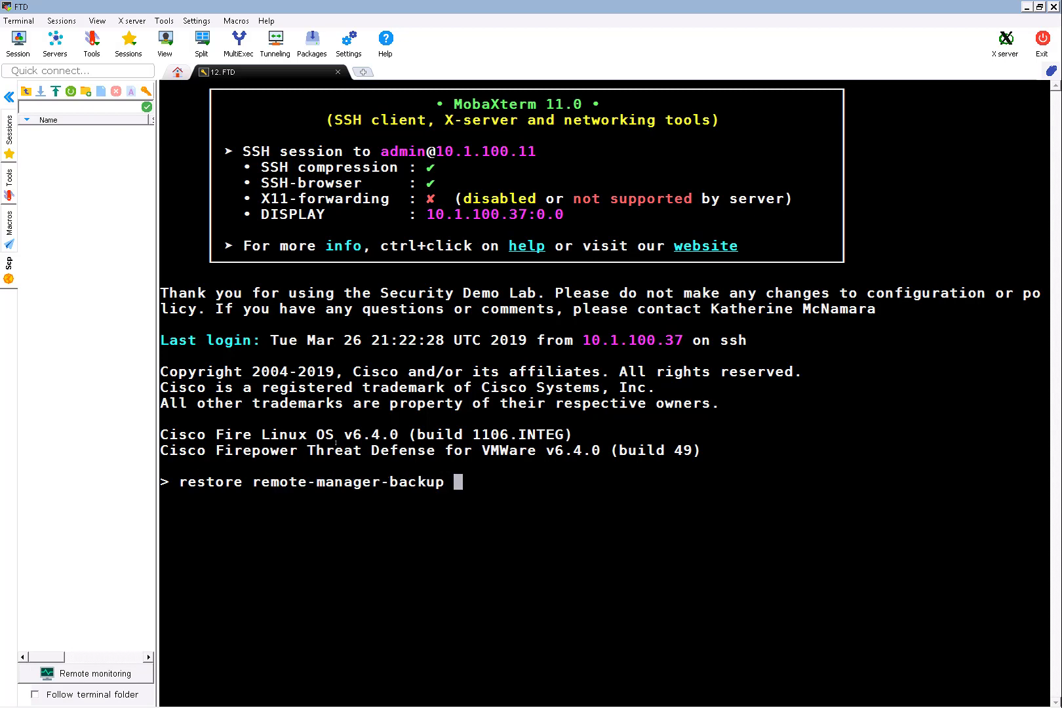
pyautogui.write('location ')
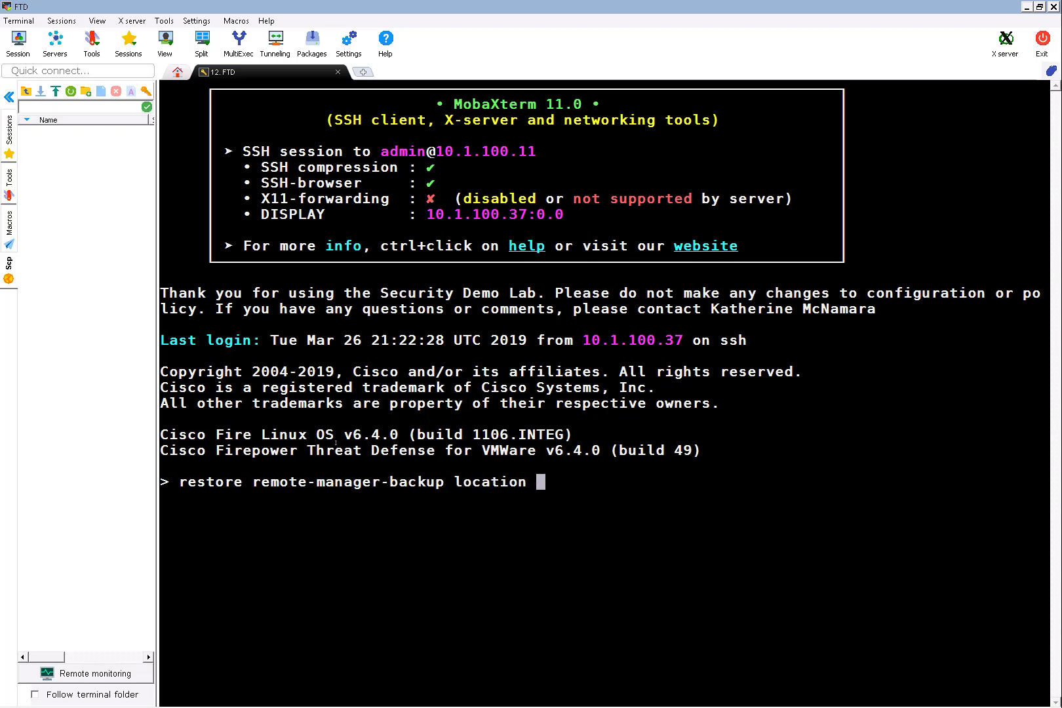
pyautogui.write('10.1.100.20 ')
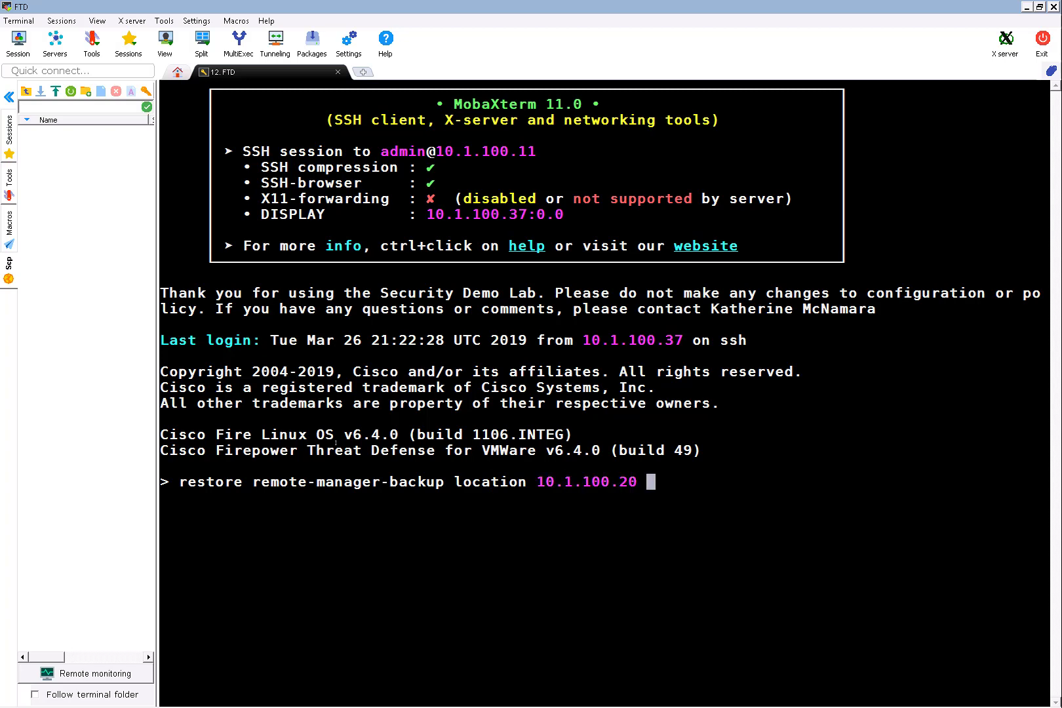
pyautogui.write('splunk /')
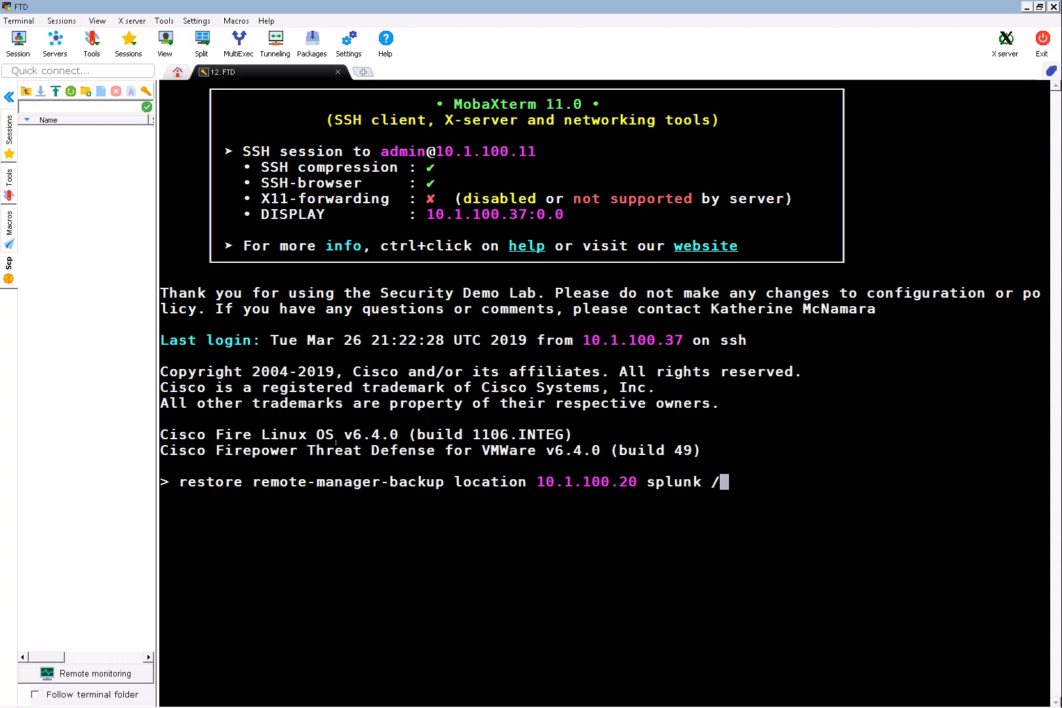
pyautogui.write('home/splunk')
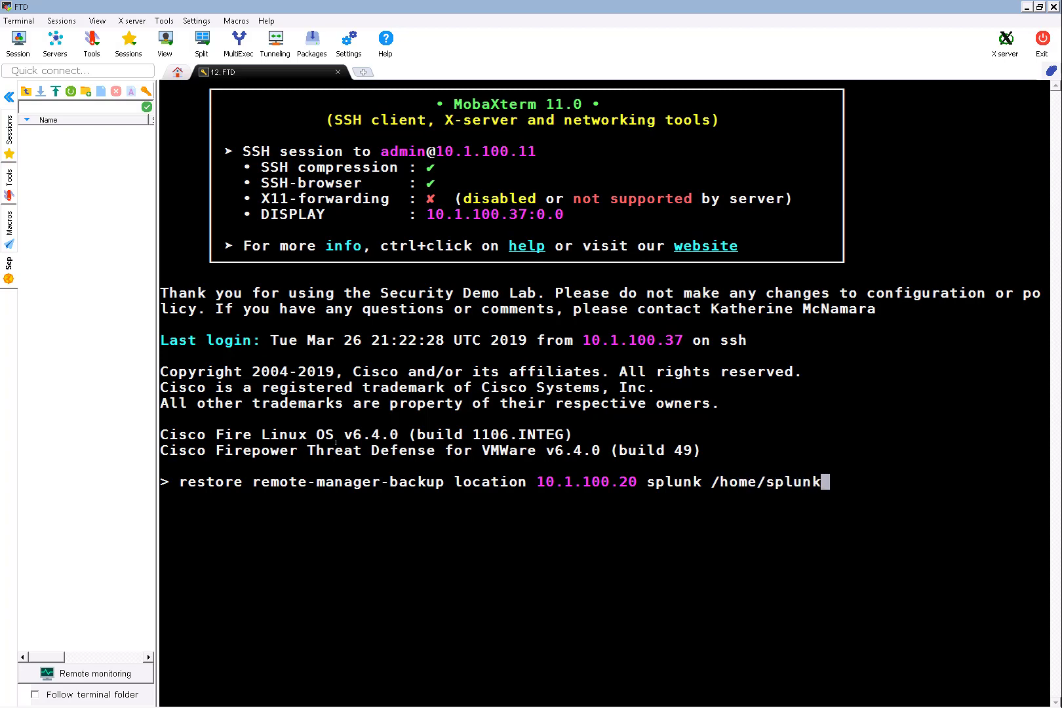
pyautogui.write('/')
pyautogui.rightClick(877, 488)
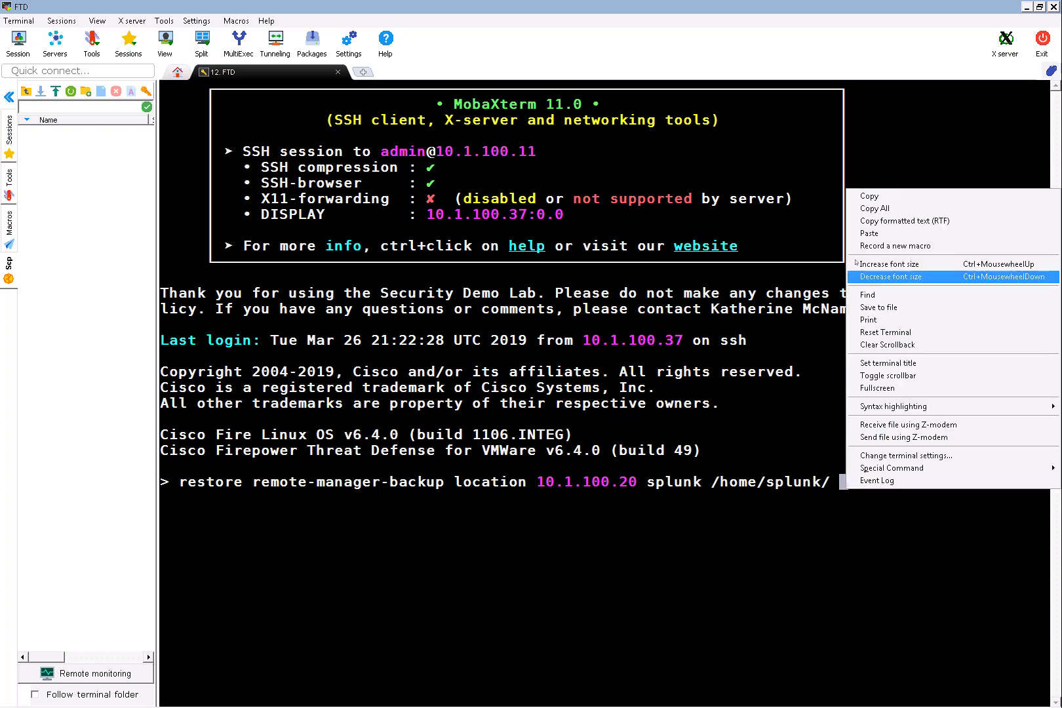
pyautogui.click(871, 233)
pyautogui.press('Return')
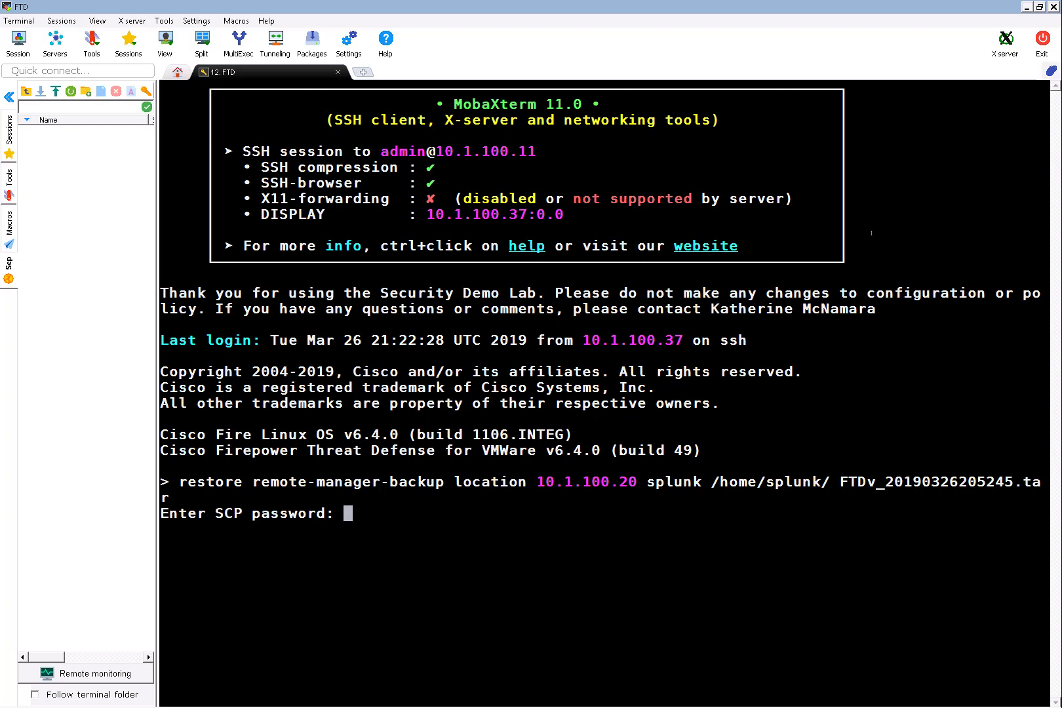
# Submit the SCP password, review the backup details and caution, then answer n to cancel
pyautogui.press('Return')
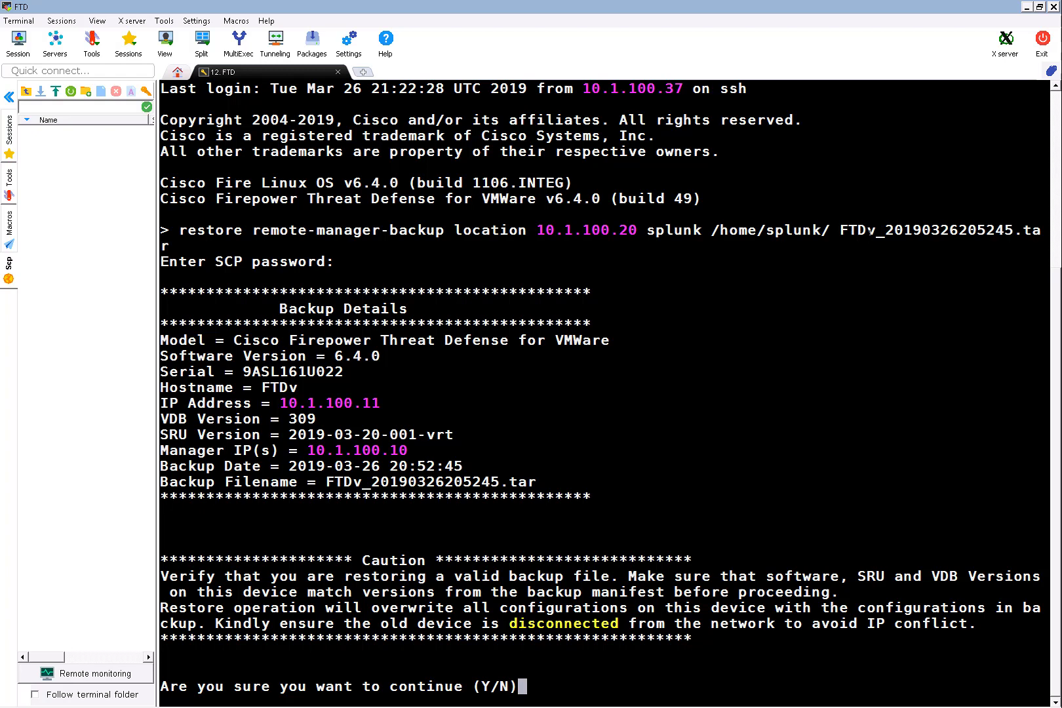
pyautogui.moveTo(276, 578); pyautogui.dragTo(645, 624)
pyautogui.click(610, 699)
pyautogui.write('n')
pyautogui.press('Return')
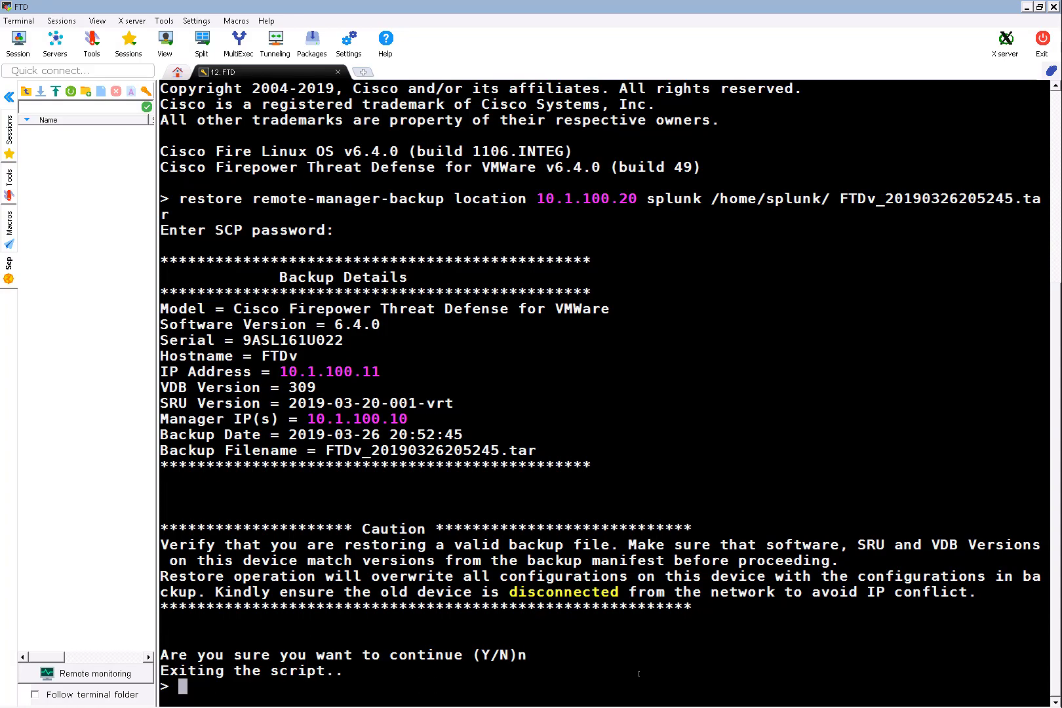